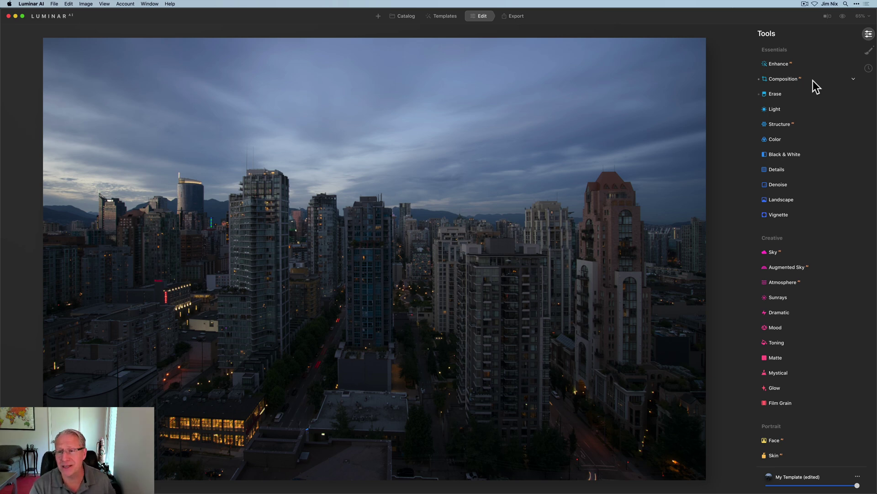
Step: Set Enhance Accent to 51 and Sky Enhancer to 9, and compare the photo with its original
click(775, 67)
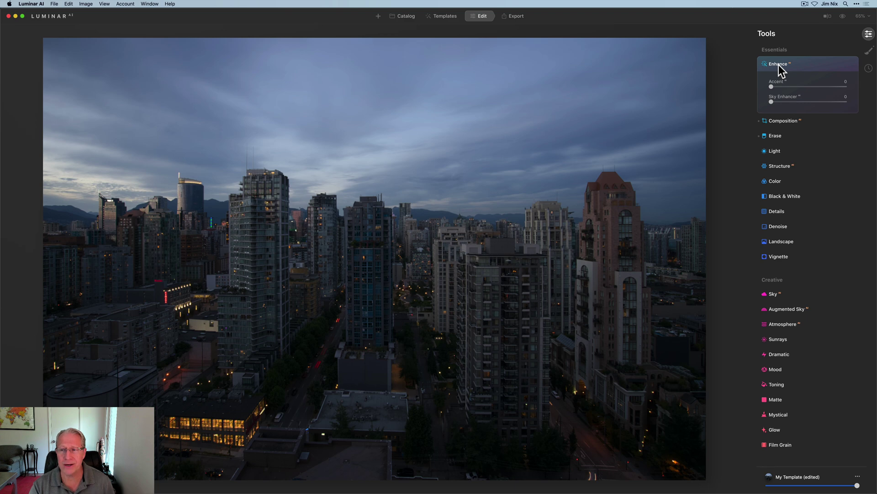
mouse_move(771, 86)
mouse_down()
mouse_move(810, 87)
mouse_move(790, 102)
mouse_move(744, 102)
mouse_move(789, 101)
mouse_move(755, 100)
mouse_move(779, 101)
mouse_up()
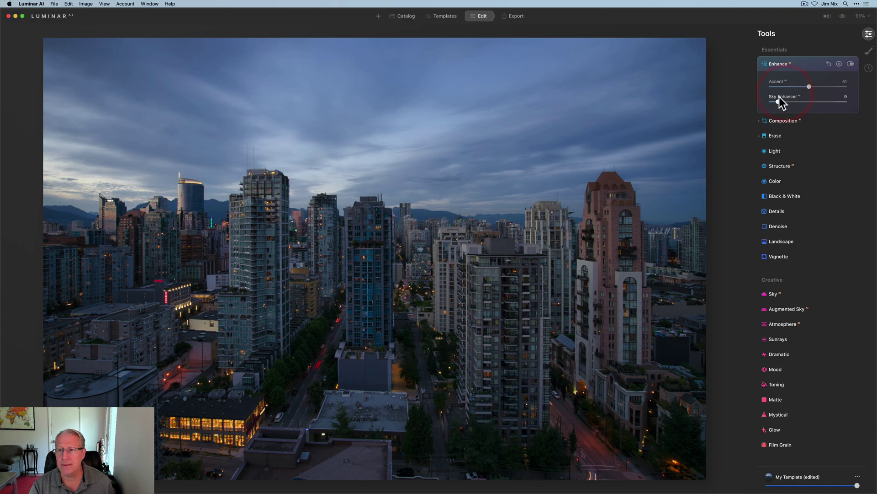
click(844, 18)
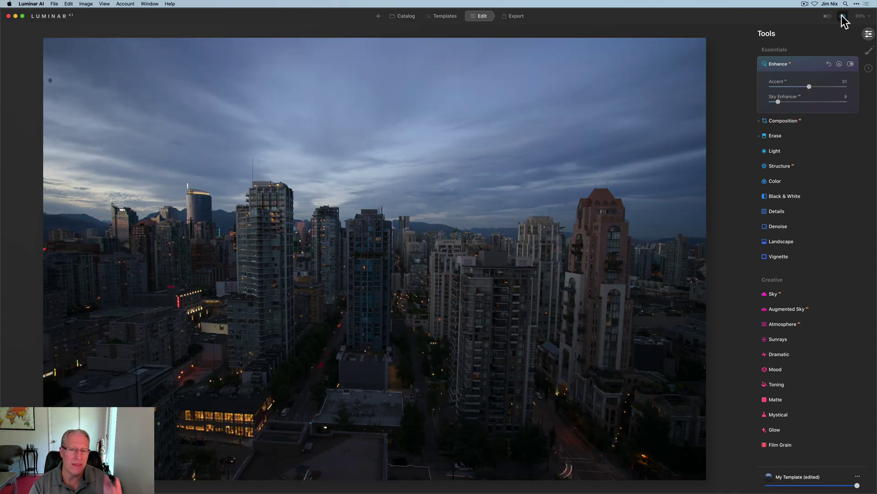
click(843, 17)
click(843, 17)
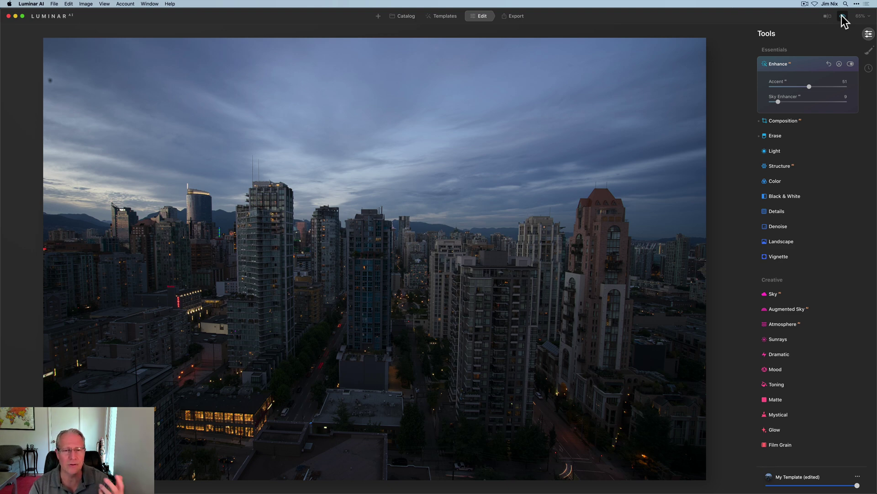
click(843, 17)
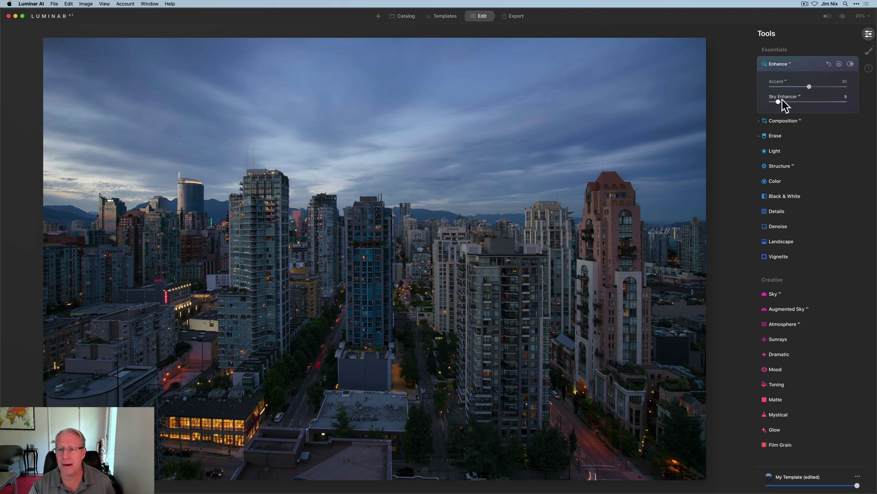
Step: Adjust the photo's light: Temperature 7344, Smart Contrast 19 and Shadows 9
click(775, 151)
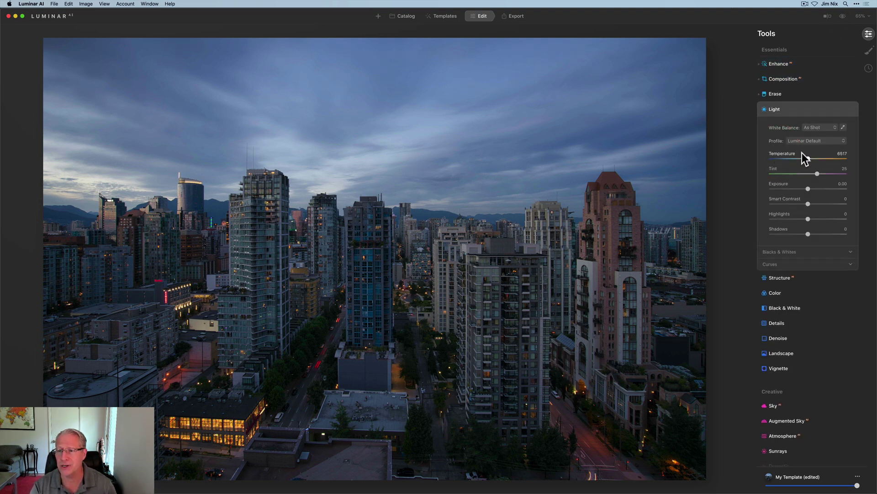
mouse_move(807, 159)
mouse_down()
mouse_move(819, 174)
mouse_move(814, 159)
mouse_up()
drag(814, 204, 815, 204)
drag(807, 234, 812, 233)
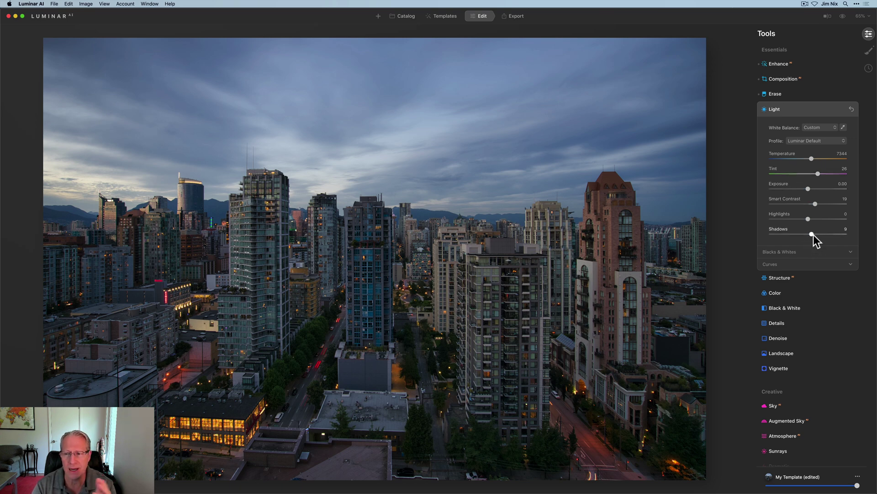
click(808, 111)
Step: Set the Structure amount to 28 and paint its mask over the city buildings with a brush radius of 184
click(788, 126)
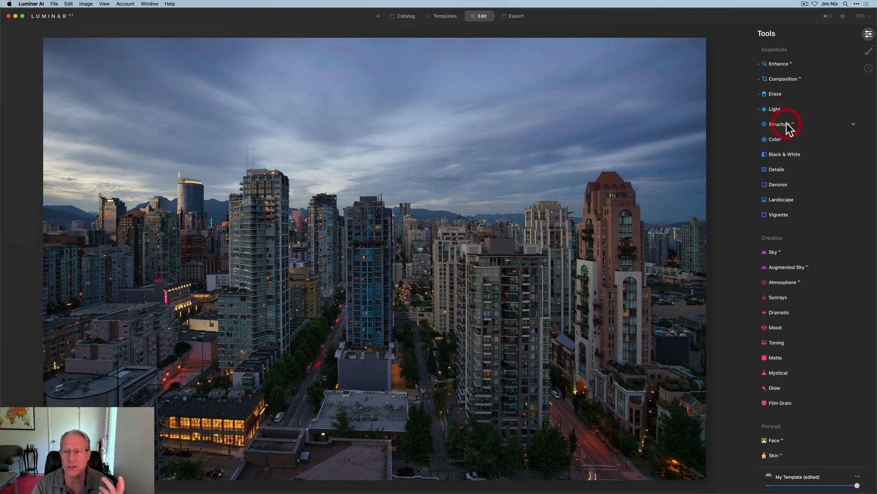
drag(808, 146, 818, 146)
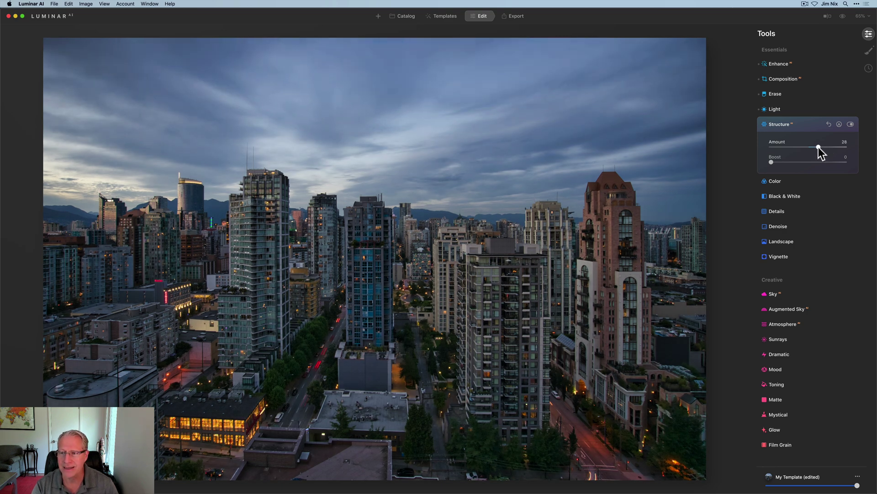
click(840, 125)
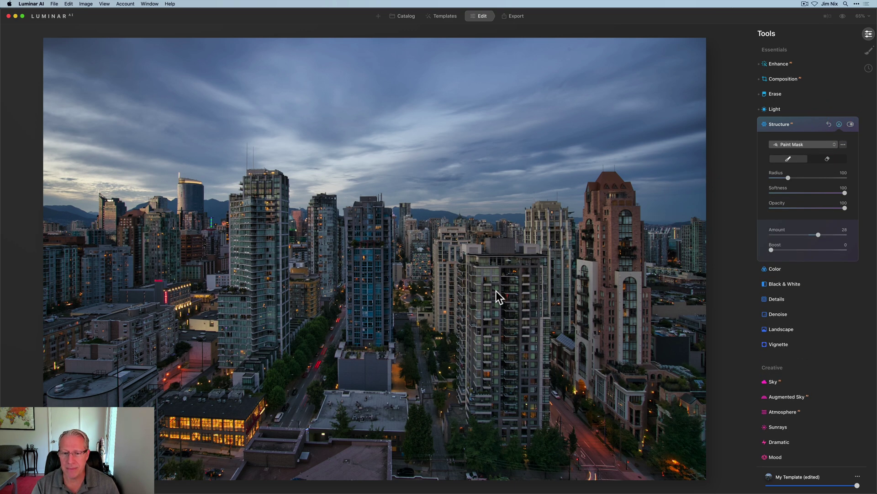
key(bracketright)
key(bracketright)
key(bracketright)
key(bracketright)
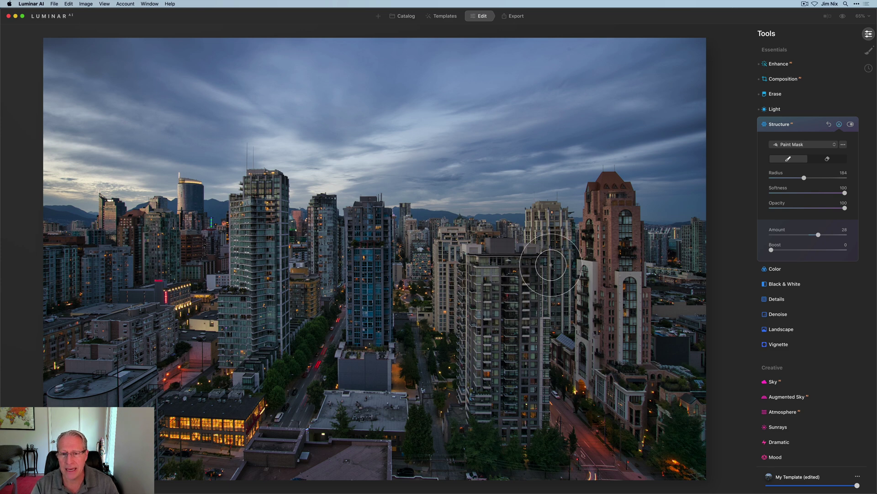
mouse_move(544, 236)
mouse_down()
mouse_move(604, 237)
mouse_move(612, 216)
mouse_move(621, 251)
mouse_move(688, 257)
mouse_move(682, 319)
mouse_move(555, 308)
mouse_move(683, 303)
mouse_move(686, 294)
mouse_move(676, 329)
mouse_move(495, 338)
mouse_move(652, 355)
mouse_up()
Step: Check the painted Structure mask with the mask overlay, hide the overlay, and compare the photo with and without Structure
click(843, 145)
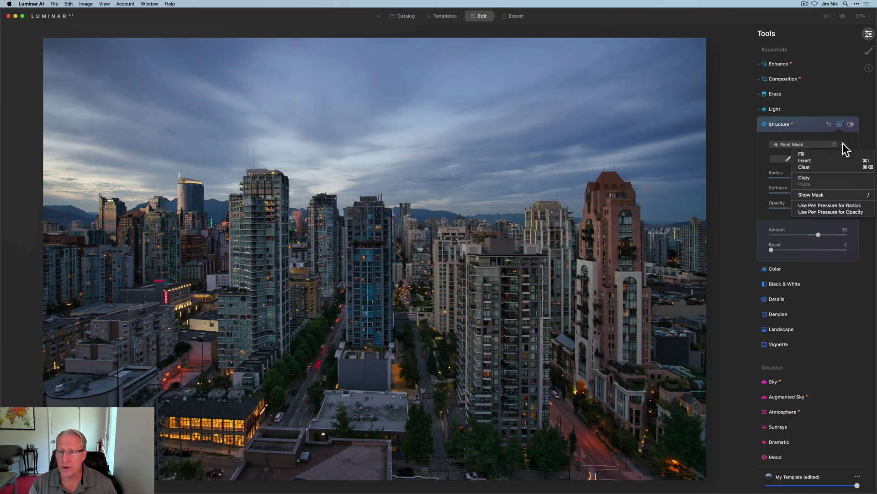
click(816, 194)
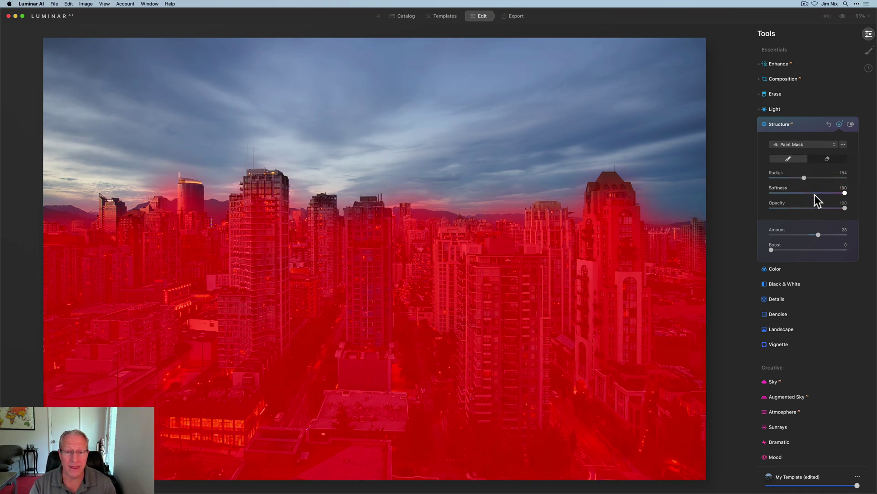
click(815, 193)
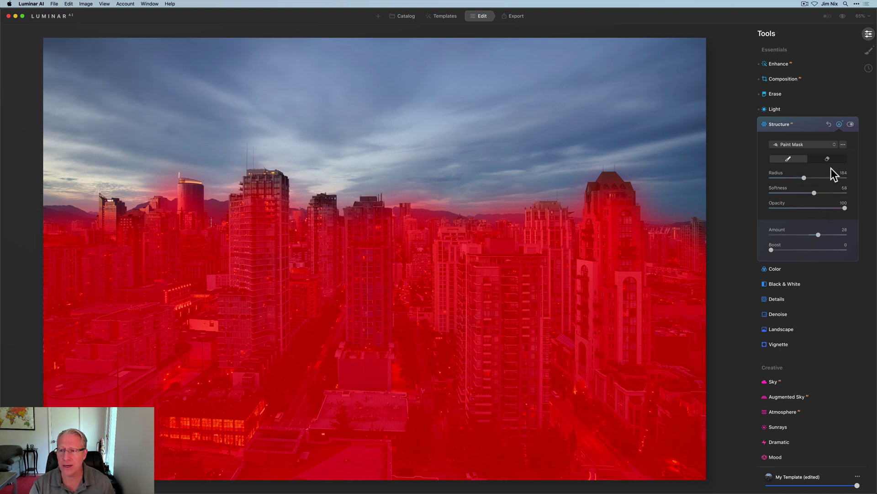
click(844, 145)
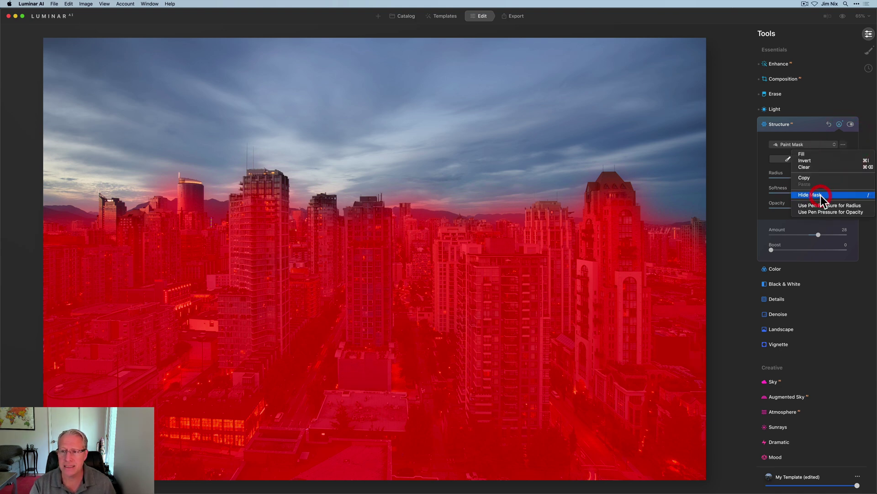
click(821, 194)
click(840, 124)
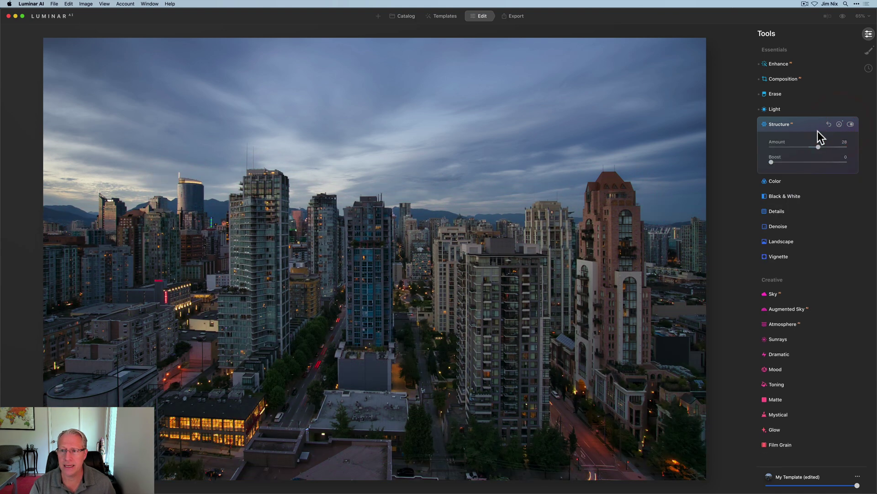
click(851, 125)
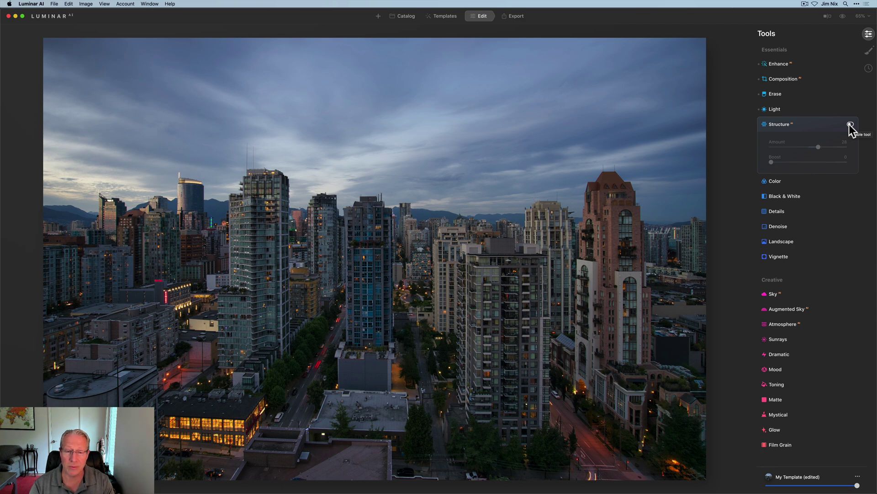
click(850, 124)
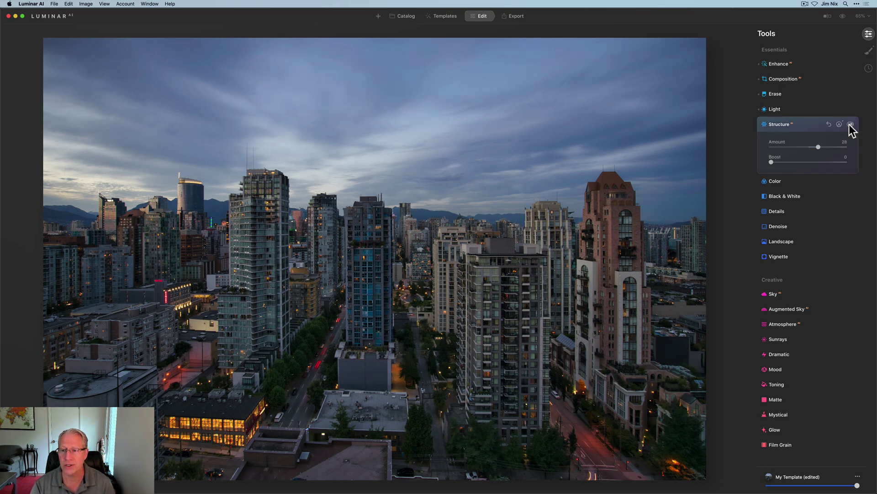
Step: Set the photo's color Vibrance to 16
click(783, 182)
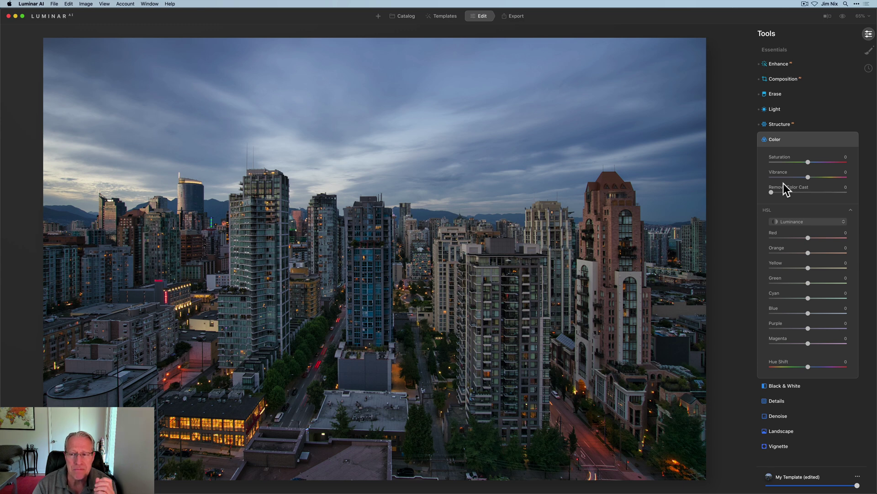
drag(810, 178, 815, 178)
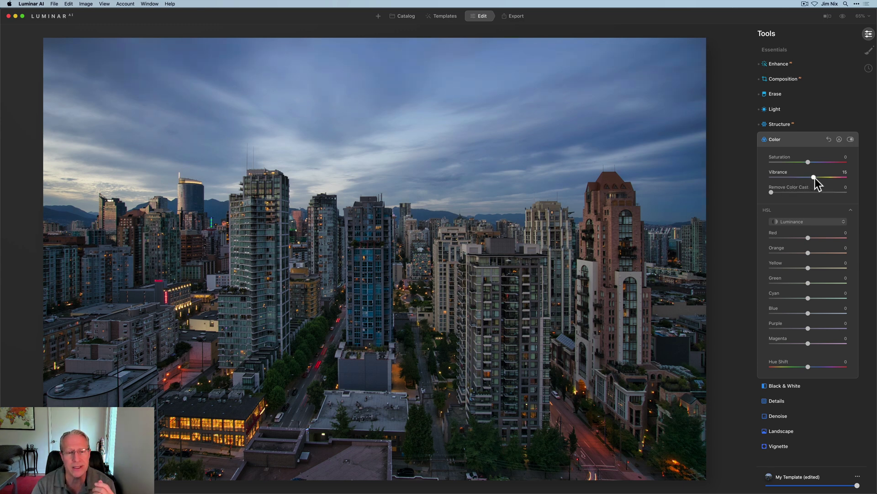
click(814, 178)
Step: Set the Blue luminance to -11 in the HSL color adjustments
click(797, 223)
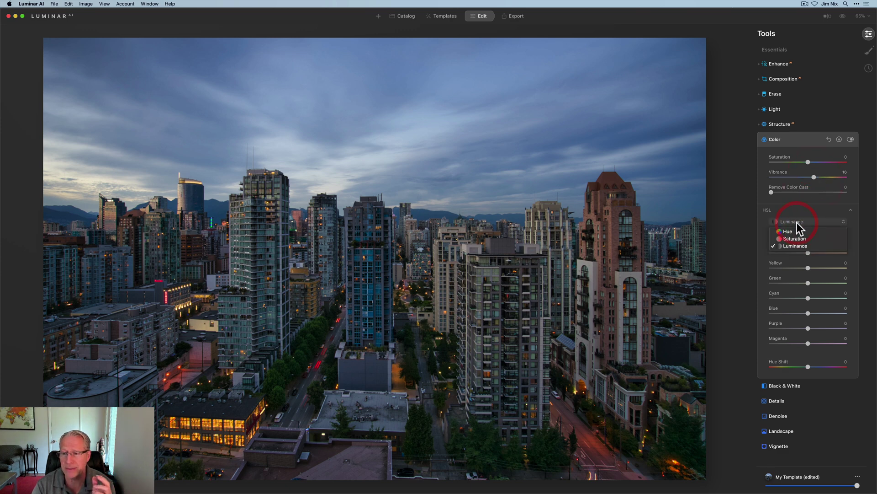
click(795, 239)
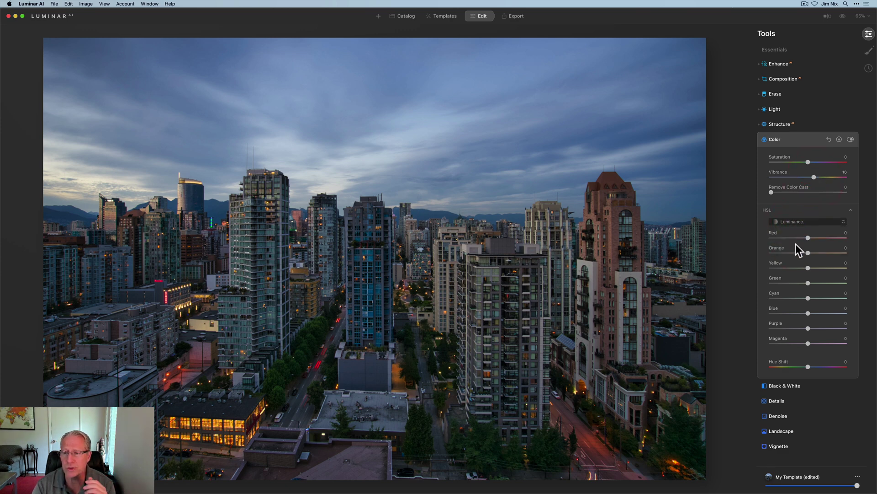
drag(807, 314, 799, 313)
click(808, 222)
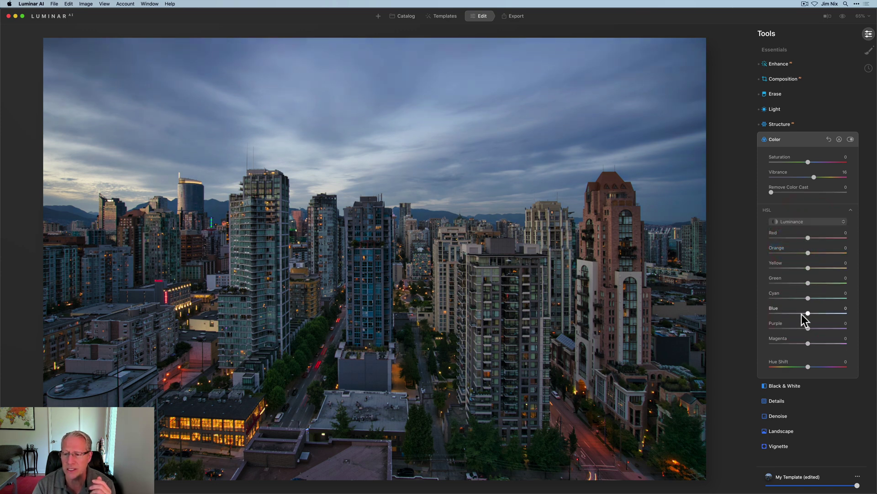
drag(808, 314, 802, 313)
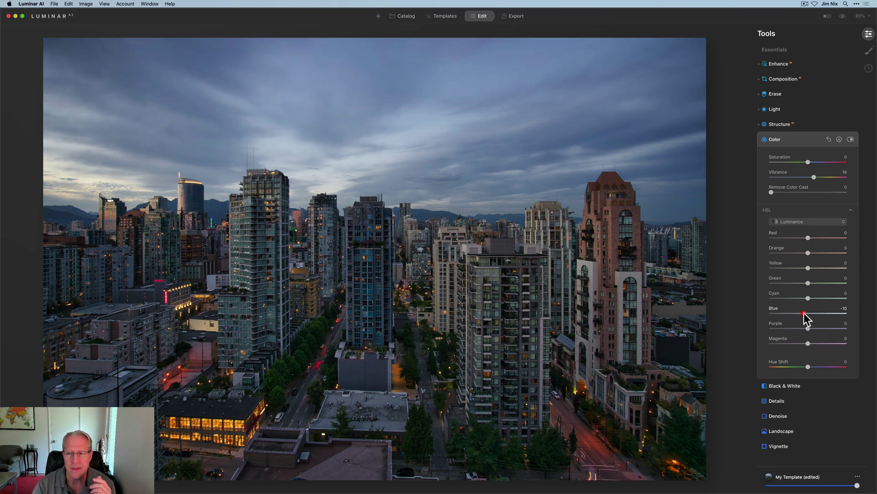
drag(805, 314, 805, 313)
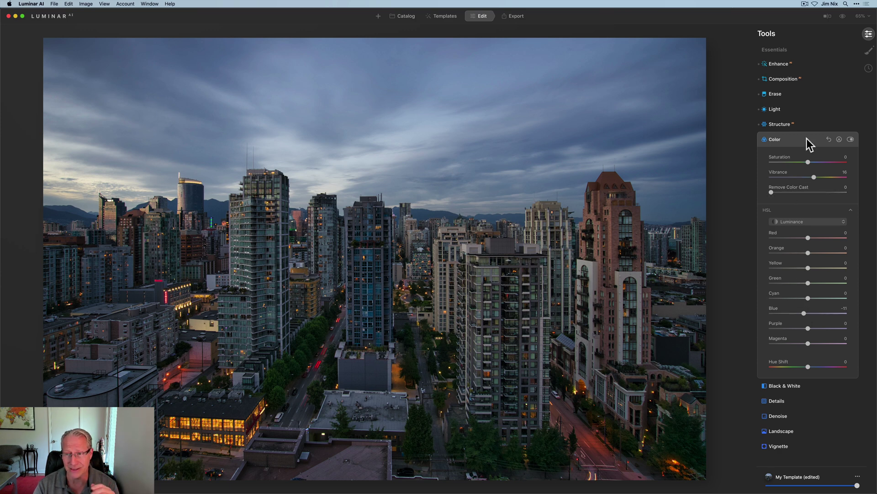
Step: Compare the photo with and without the Color adjustments, and try out Remove Color Cast before returning it to 0
click(851, 139)
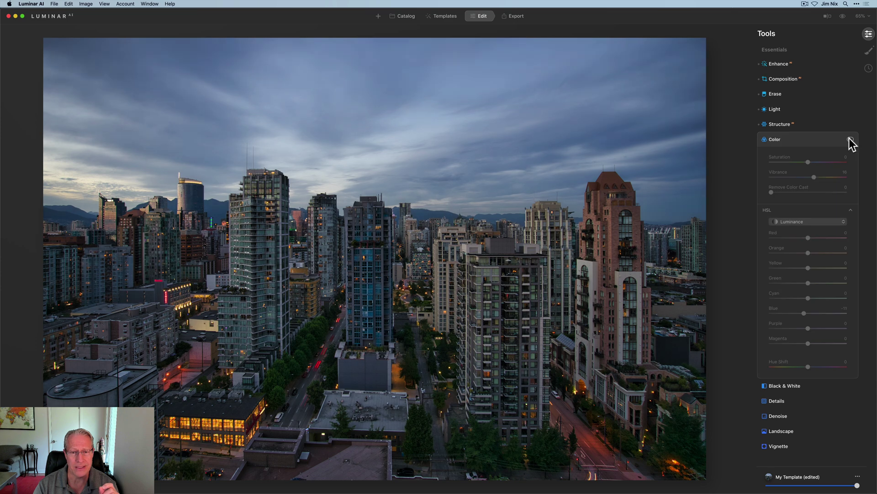
click(850, 139)
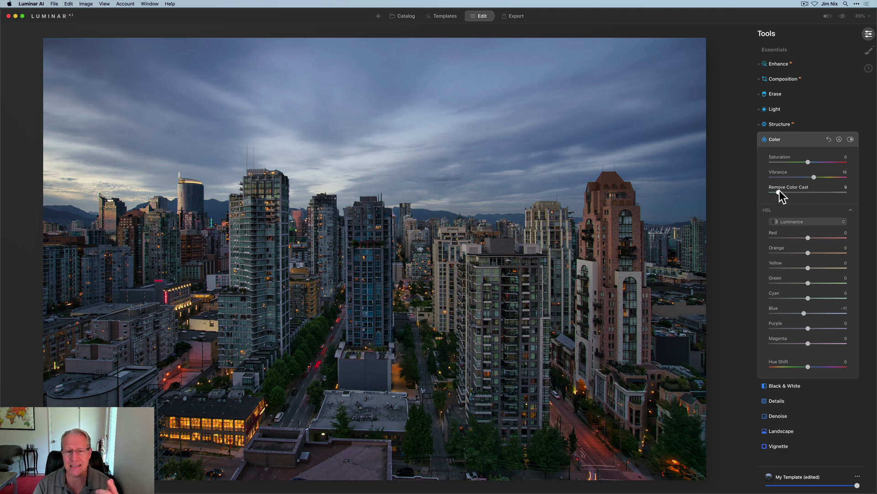
drag(812, 192, 777, 192)
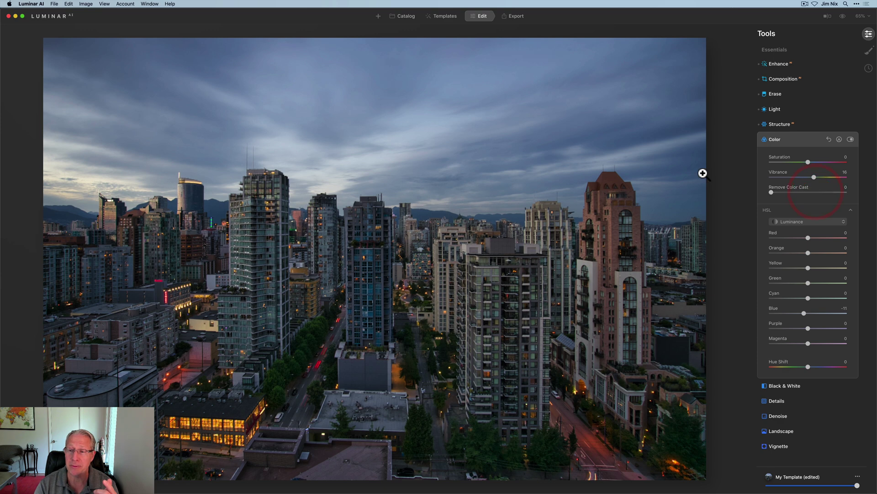
click(801, 142)
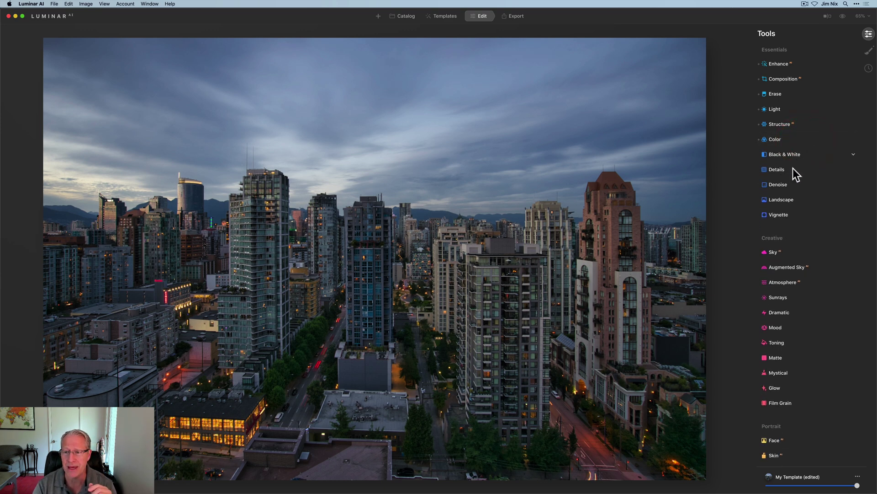
Step: Set the Landscape Golden Hour to 60 and compare the photo with and without the warming
click(782, 200)
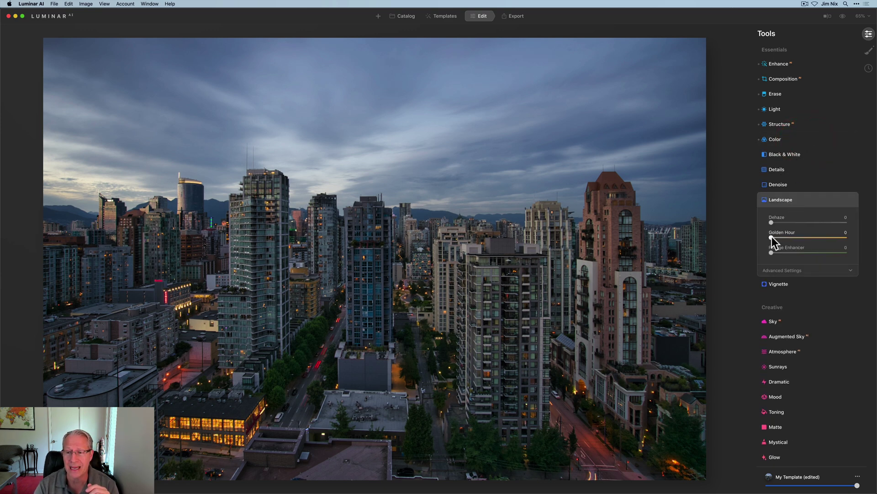
drag(772, 237, 801, 234)
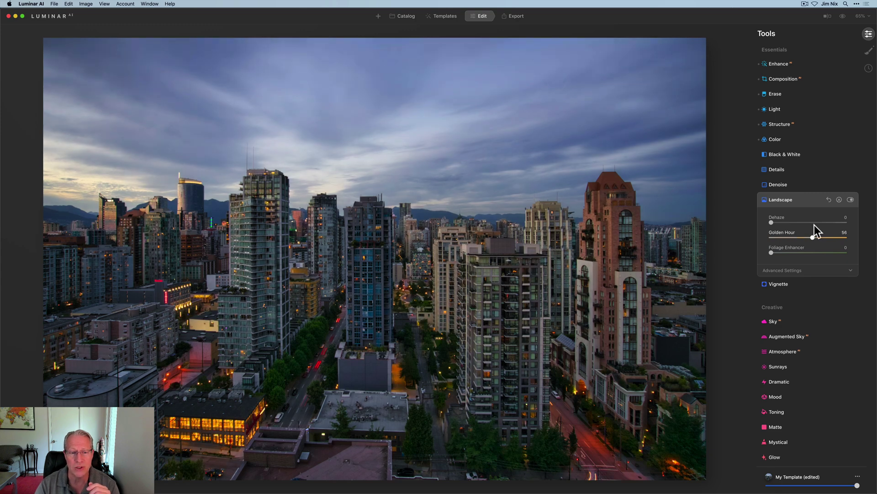
drag(816, 227, 818, 228)
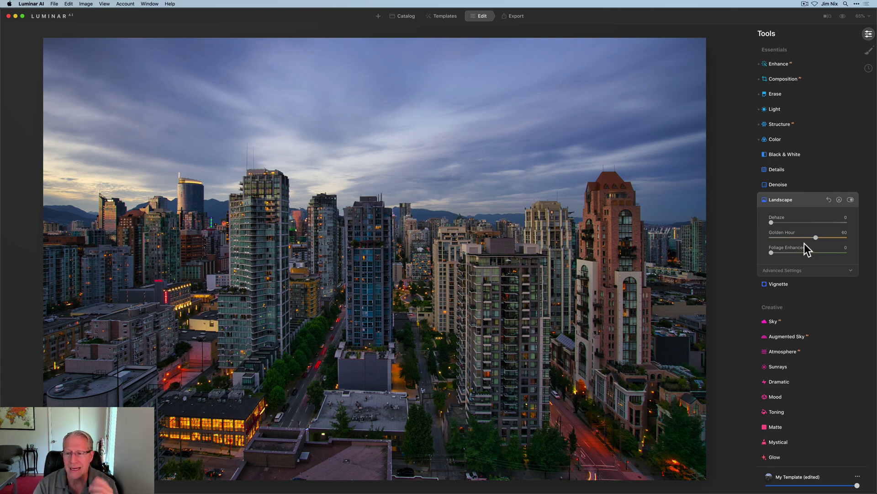
click(850, 200)
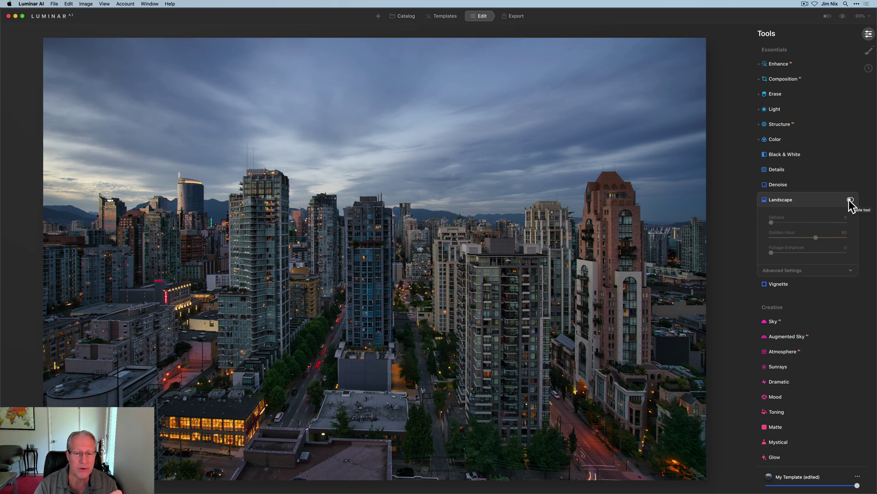
click(850, 200)
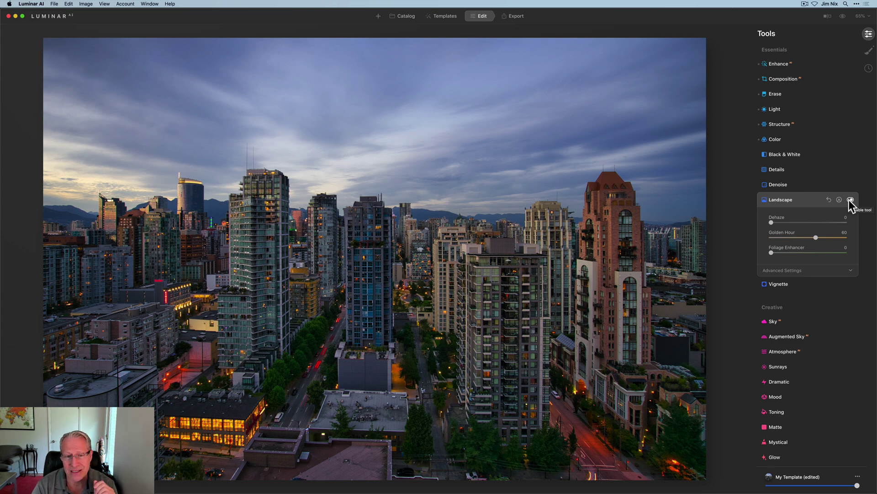
click(808, 201)
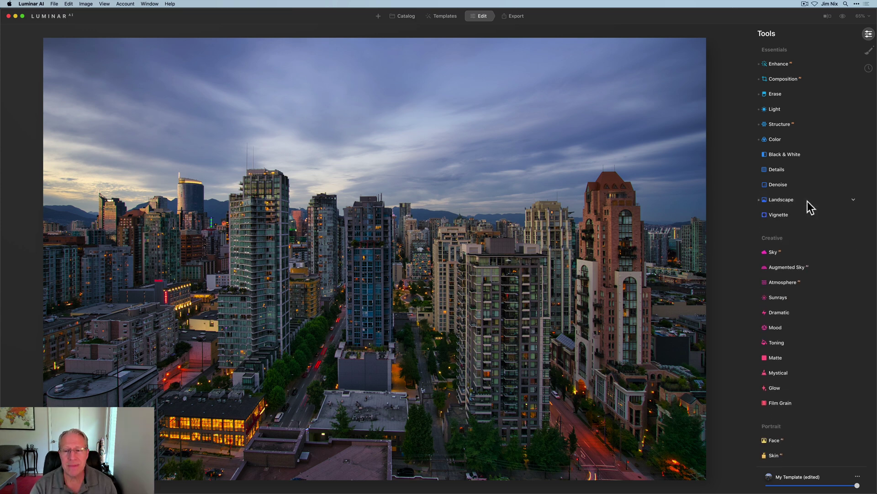
Step: In Supercontrast, set Highlights Contrast to 32, Midtones Contrast to 51 and Shadows Contrast to 41
scroll(813, 253, down, 3)
scroll(813, 252, down, 3)
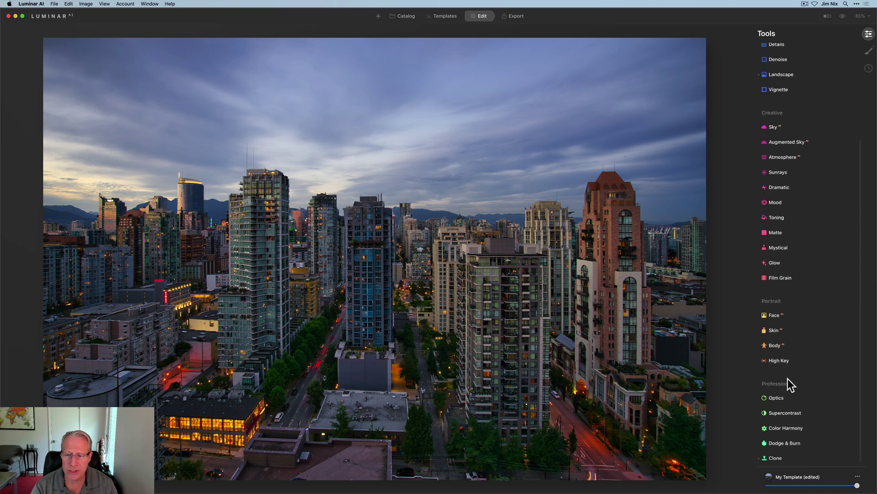
click(791, 414)
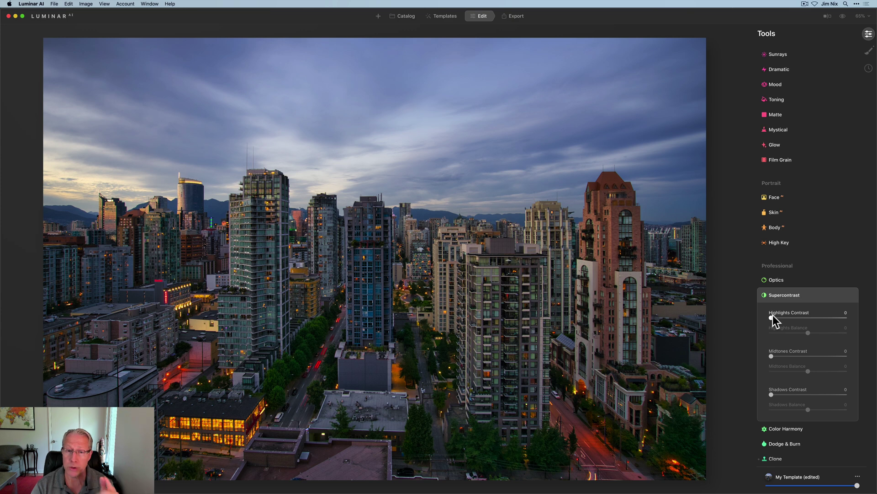
drag(772, 317, 796, 317)
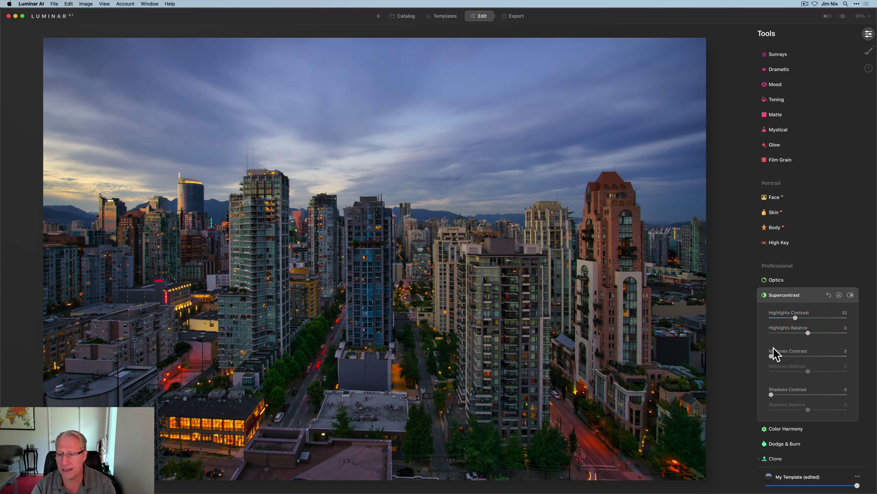
drag(773, 356, 811, 357)
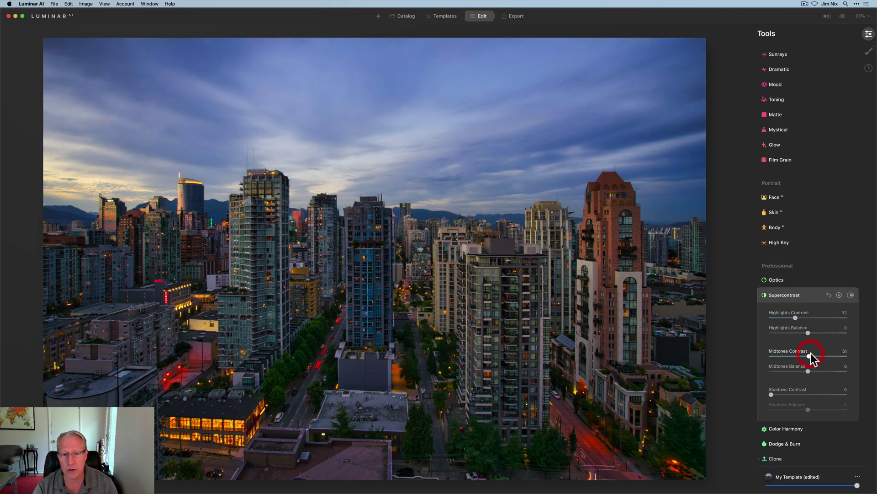
click(773, 394)
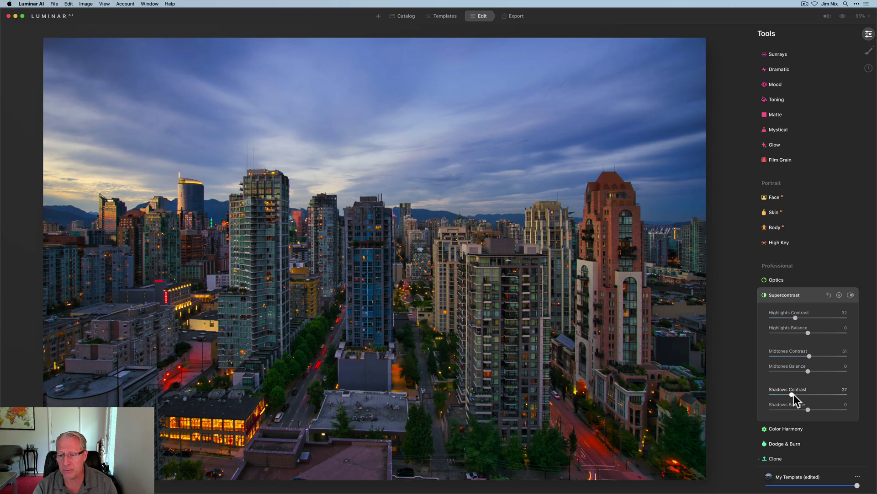
drag(801, 393, 780, 394)
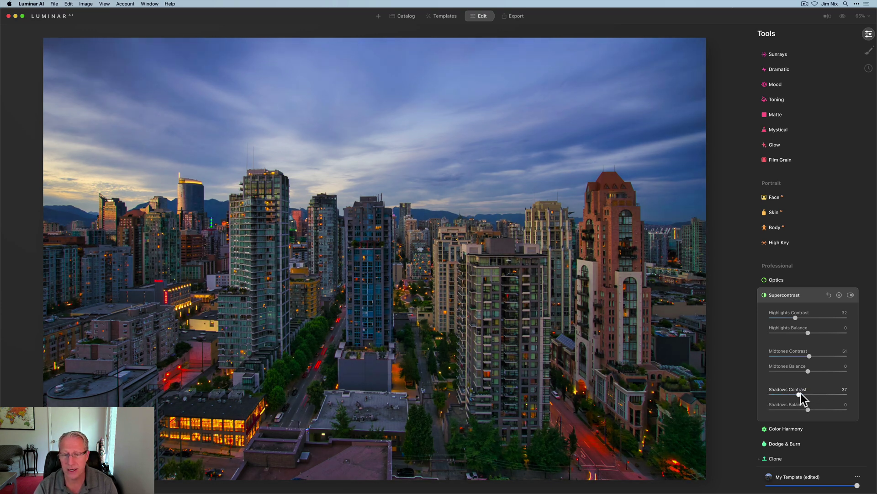
drag(802, 394, 803, 391)
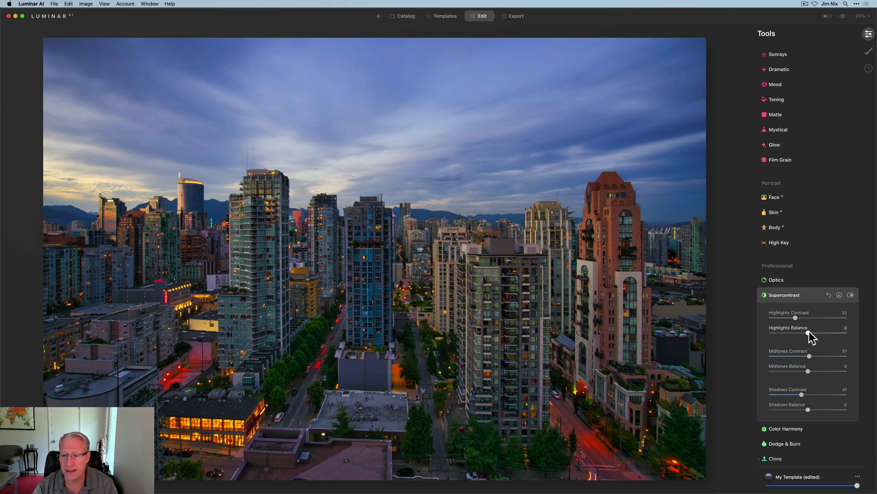
Step: Set the Supercontrast balances to -11 for Highlights, -32 for Midtones and -50 for Shadows
mouse_move(818, 332)
mouse_down()
mouse_move(781, 333)
mouse_move(805, 331)
mouse_up()
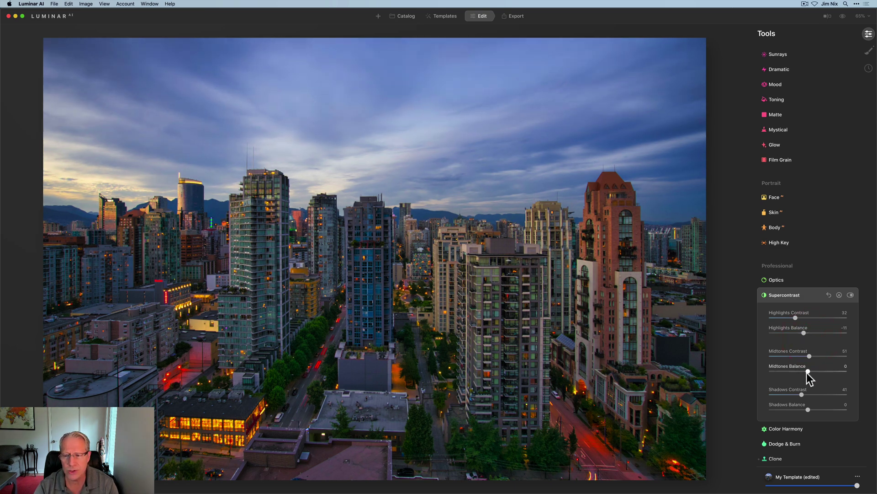
mouse_move(808, 369)
mouse_down()
mouse_move(821, 370)
mouse_move(804, 371)
mouse_up()
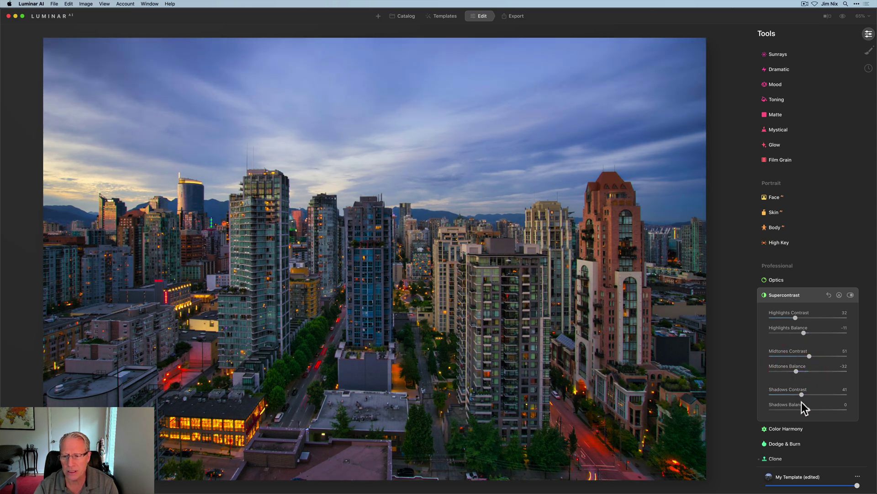
drag(808, 409, 796, 411)
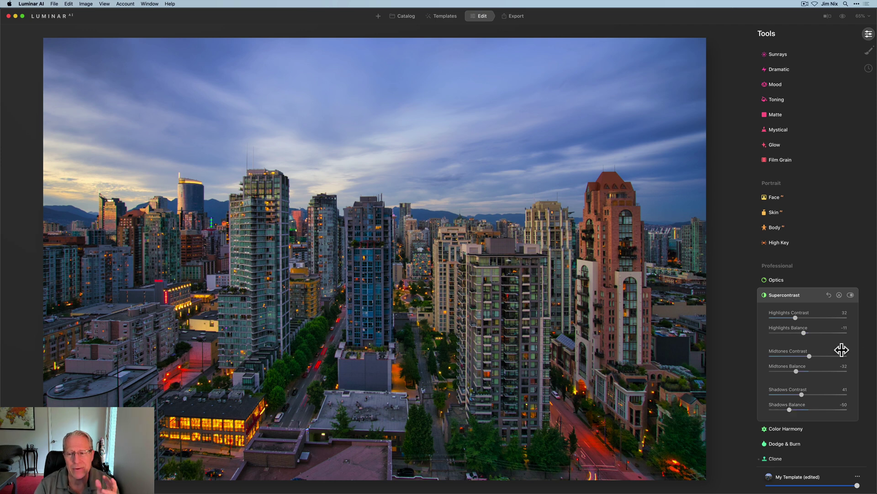
Step: Compare the photo with and without the Supercontrast adjustments, leaving them enabled
click(850, 295)
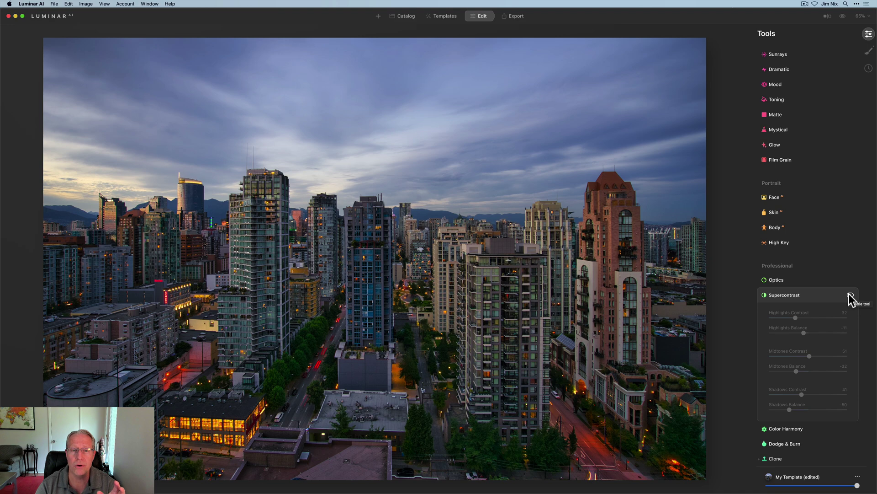
click(850, 295)
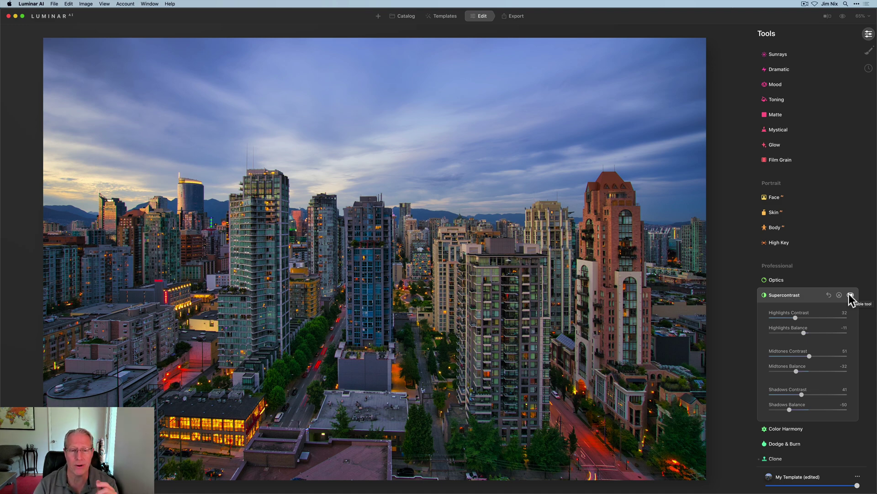
click(850, 295)
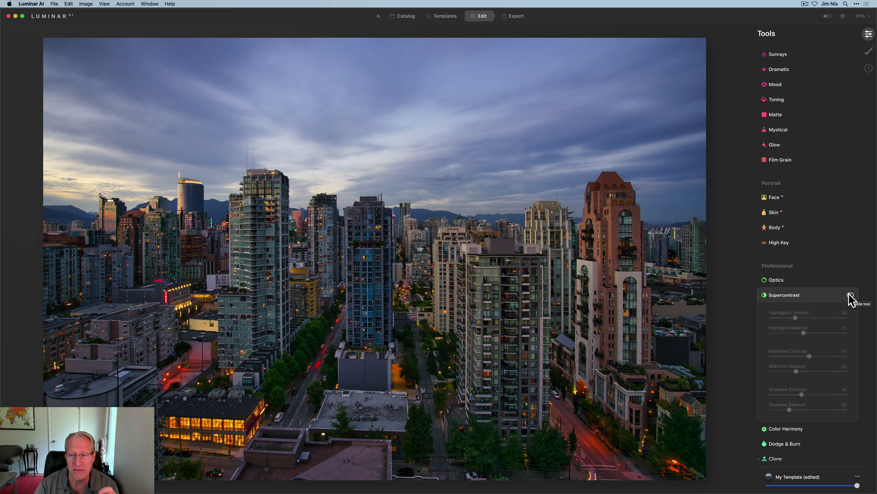
click(851, 296)
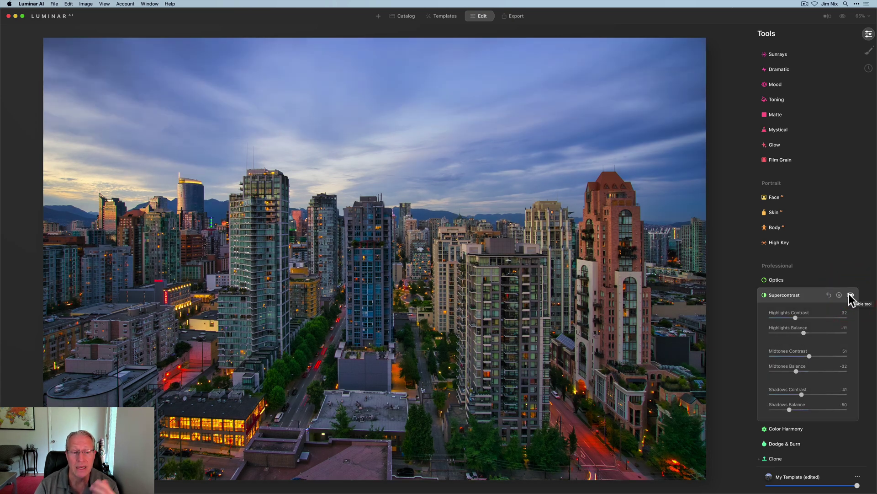
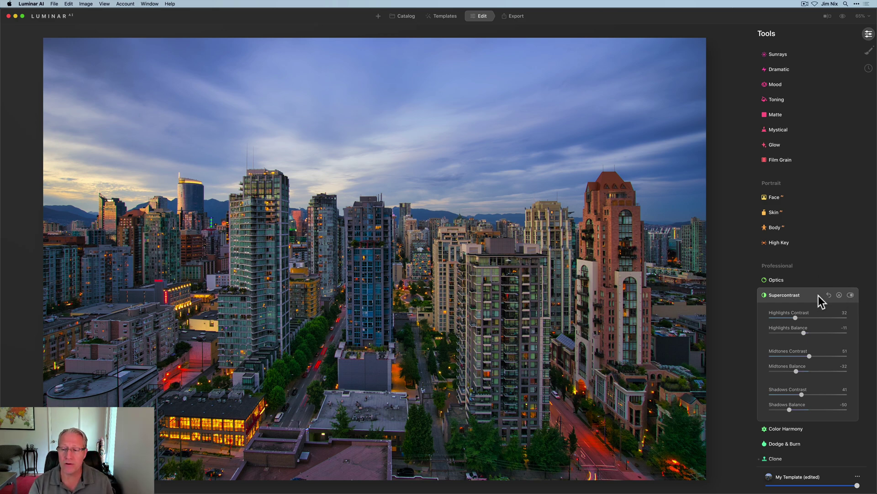
click(813, 297)
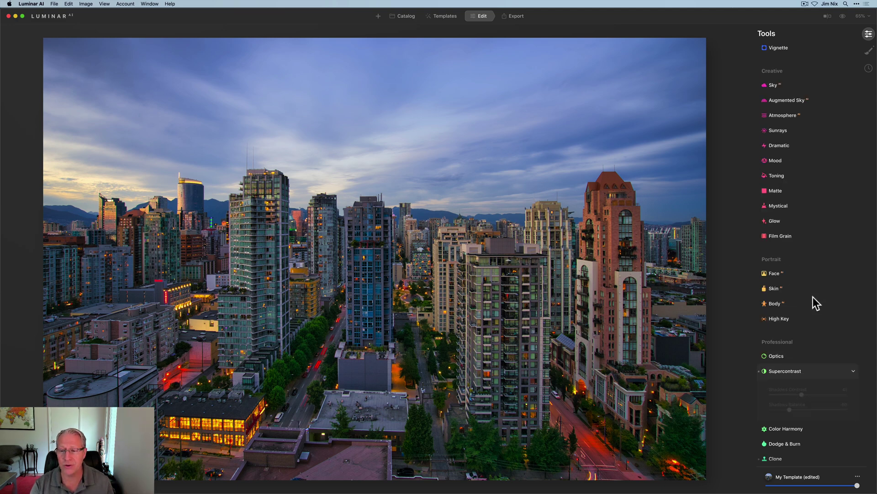
Step: In the Color adjustments, lower the overall Saturation to -10 and set Vibrance to 15
scroll(813, 297, up, 10)
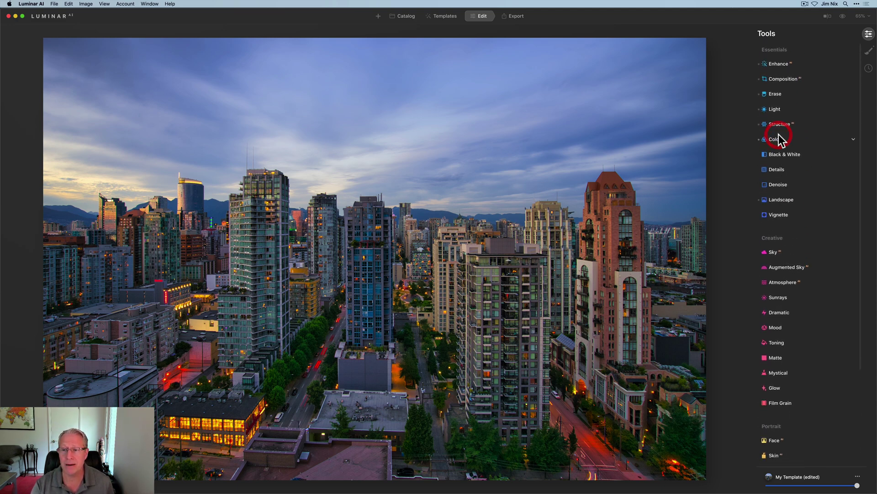
click(775, 142)
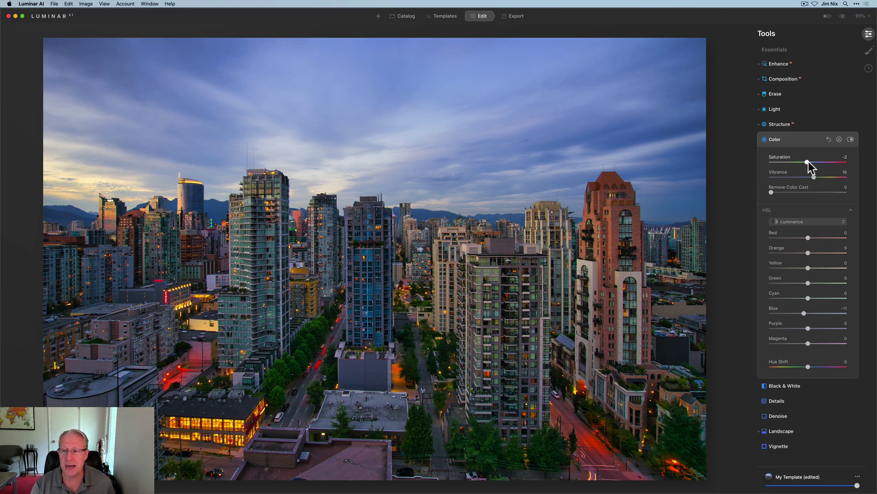
drag(806, 161, 805, 160)
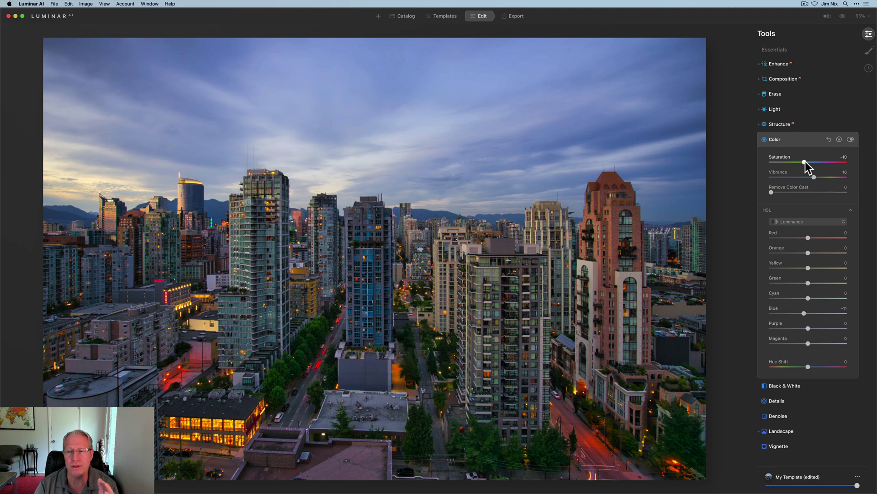
drag(805, 161, 823, 178)
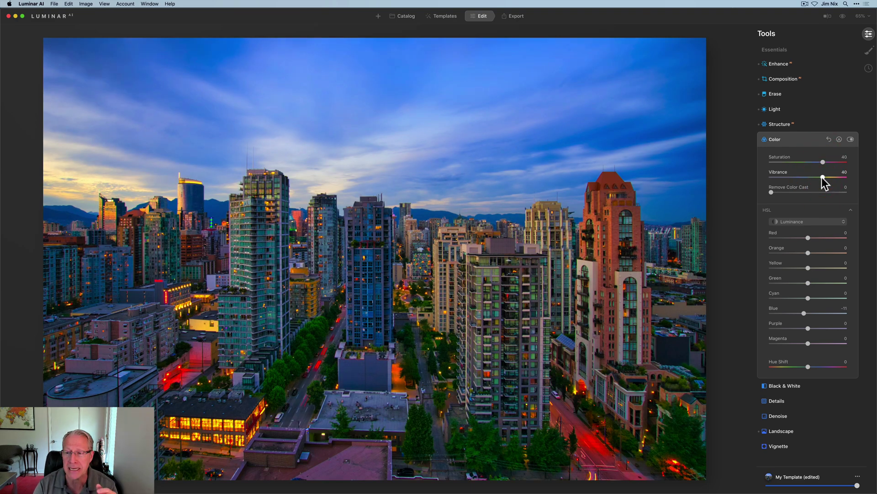
drag(822, 177, 807, 161)
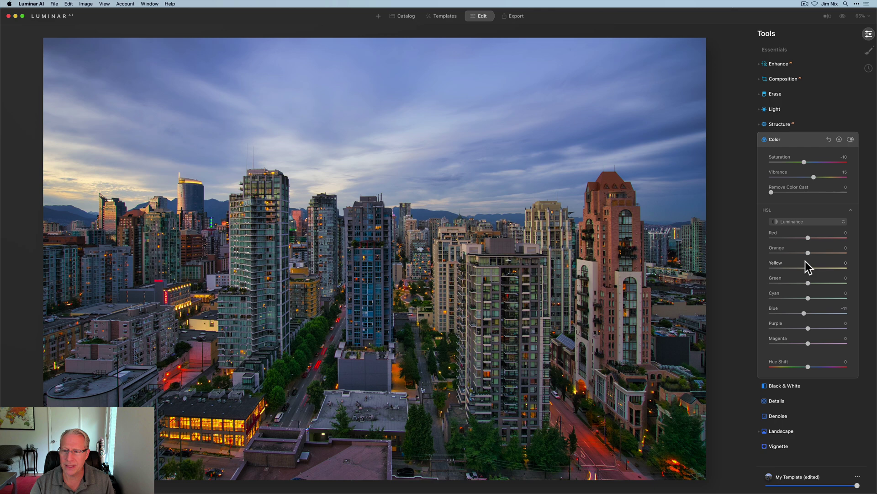
Step: Set the Yellow hue to -37 in the HSL color adjustments
click(805, 225)
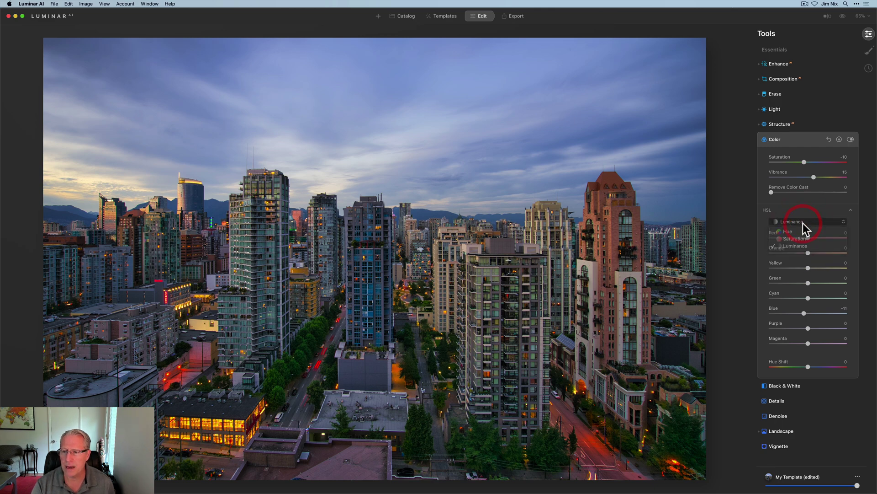
click(799, 232)
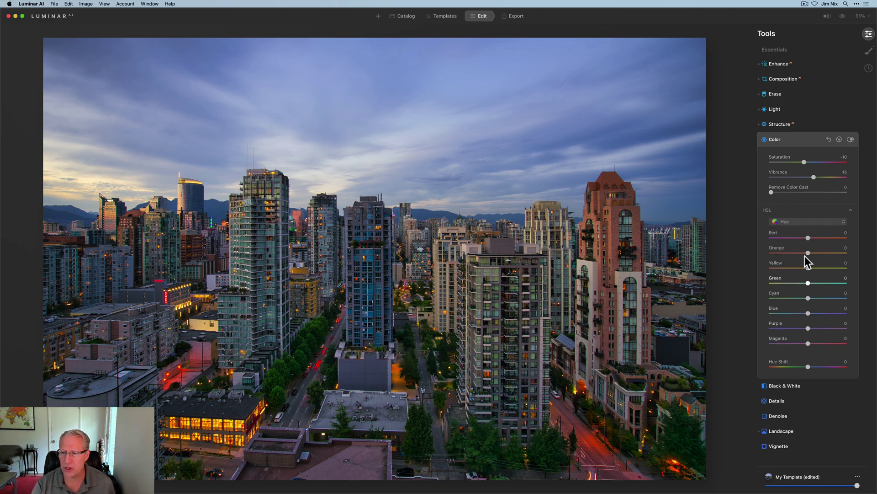
drag(808, 268, 847, 270)
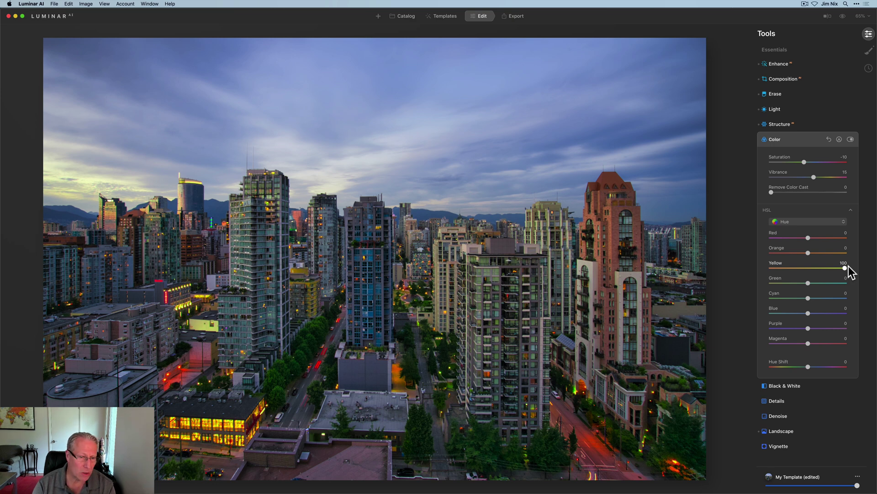
drag(848, 269, 795, 269)
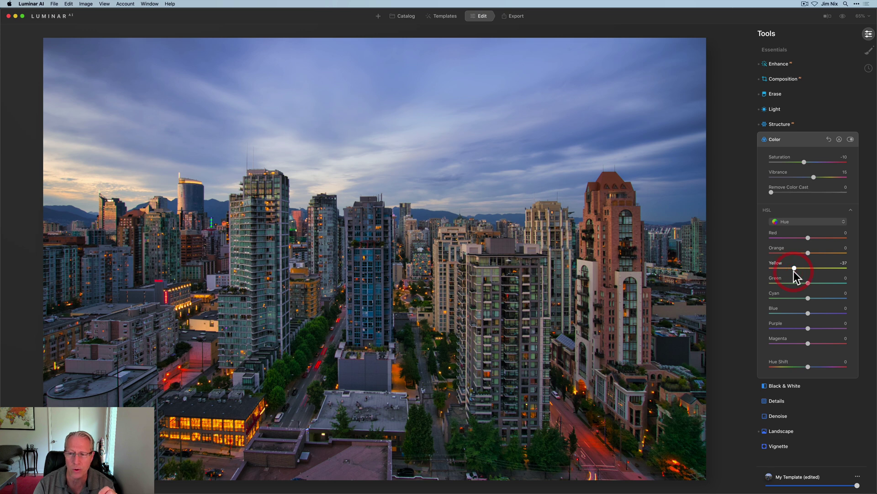
Step: Set the HSL saturation of Yellow to -25 and of Orange to -13
click(798, 222)
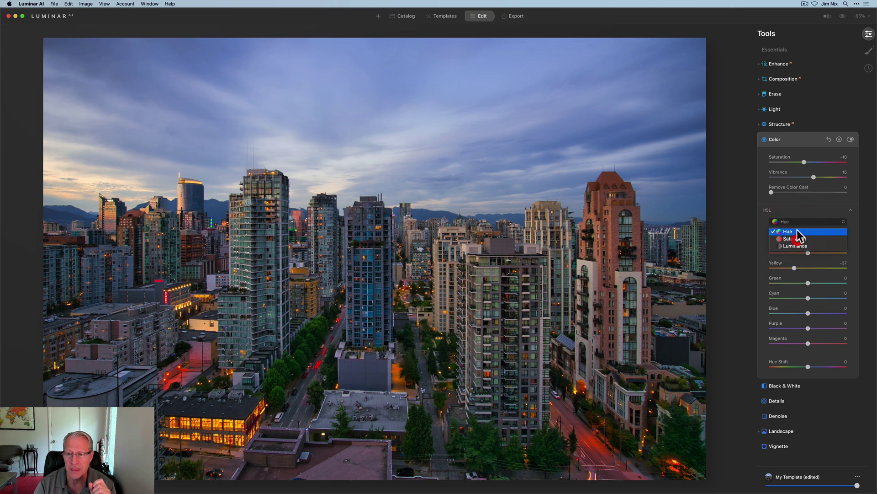
click(796, 239)
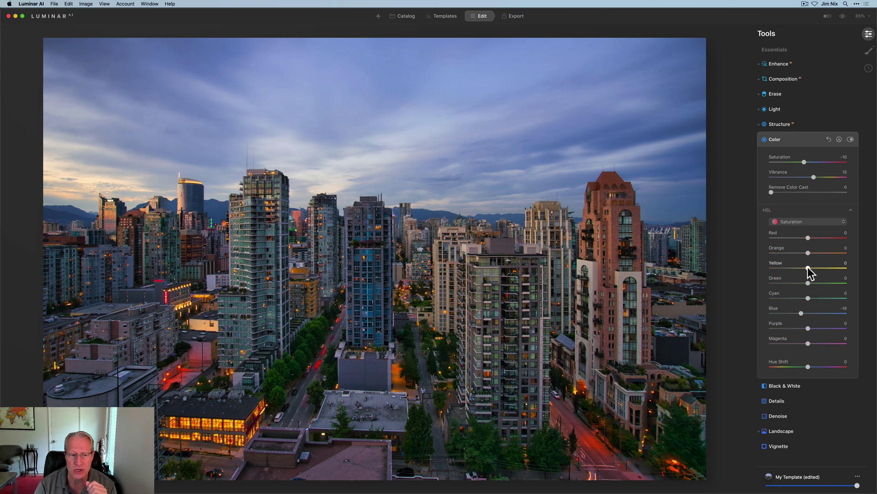
drag(808, 269, 797, 268)
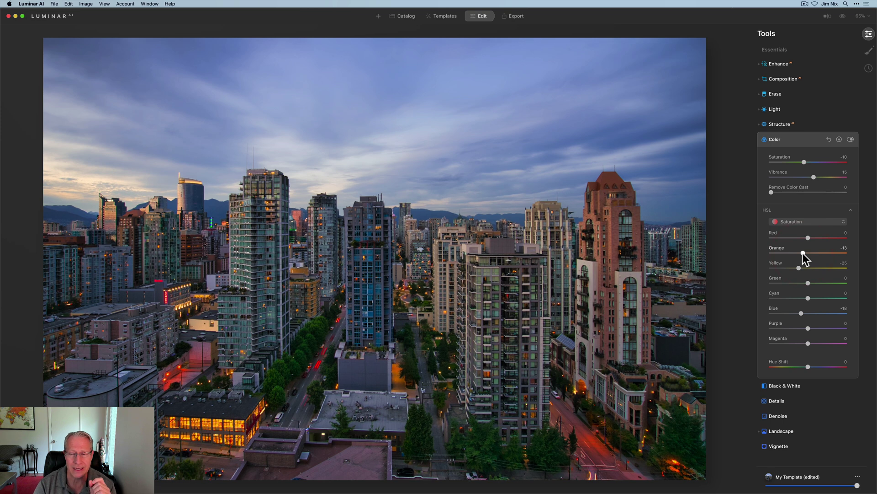
Step: Compare the photo with and without the revised Color adjustments, keeping them enabled
click(851, 139)
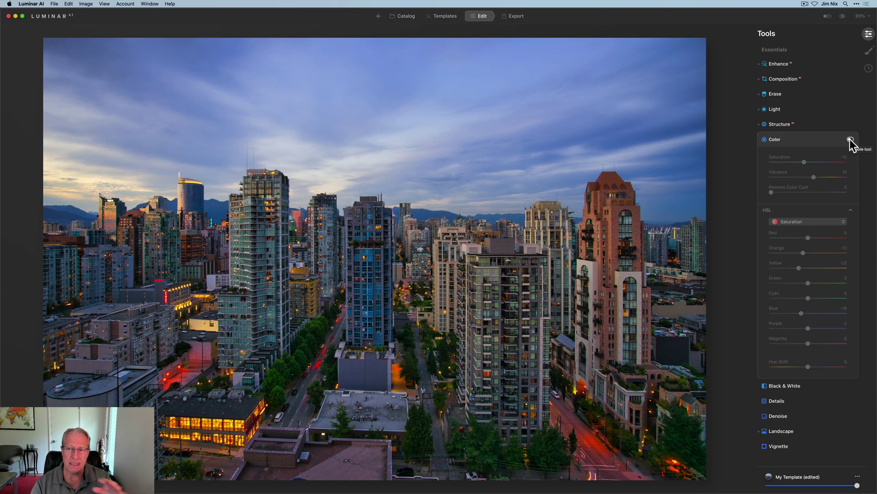
click(850, 139)
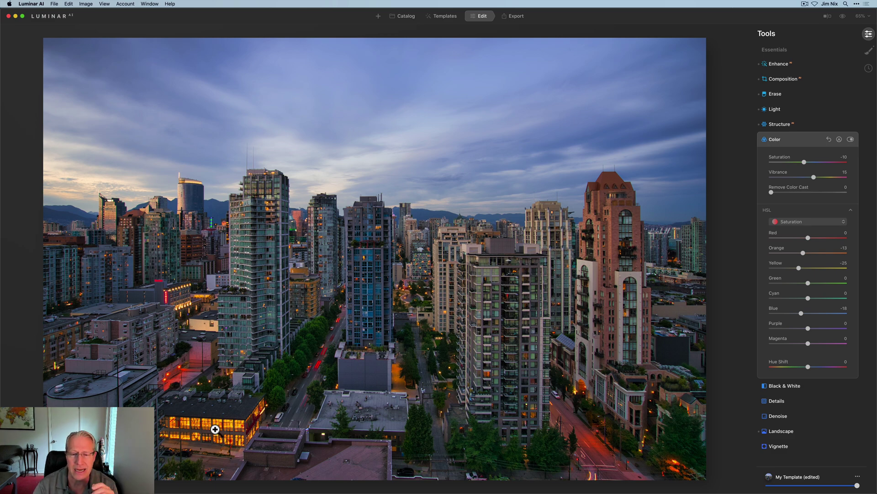
click(800, 140)
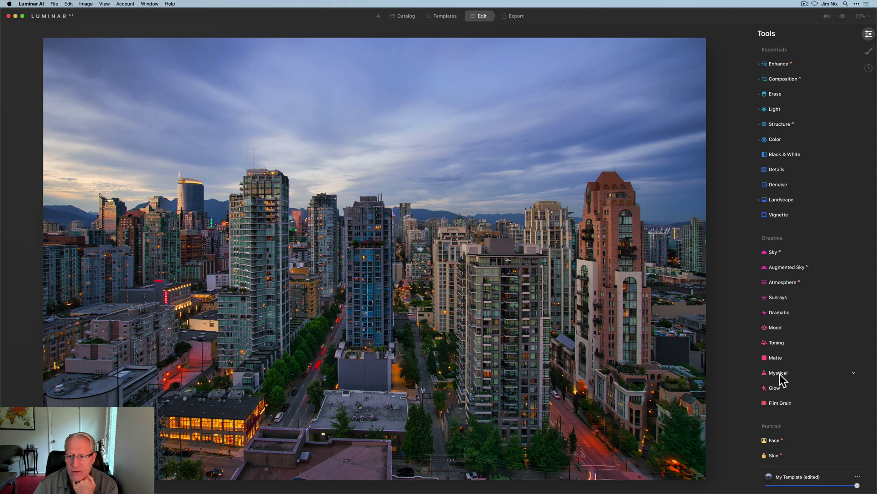
Step: Add Toning to the photo's highlights with Saturation at 22
click(777, 343)
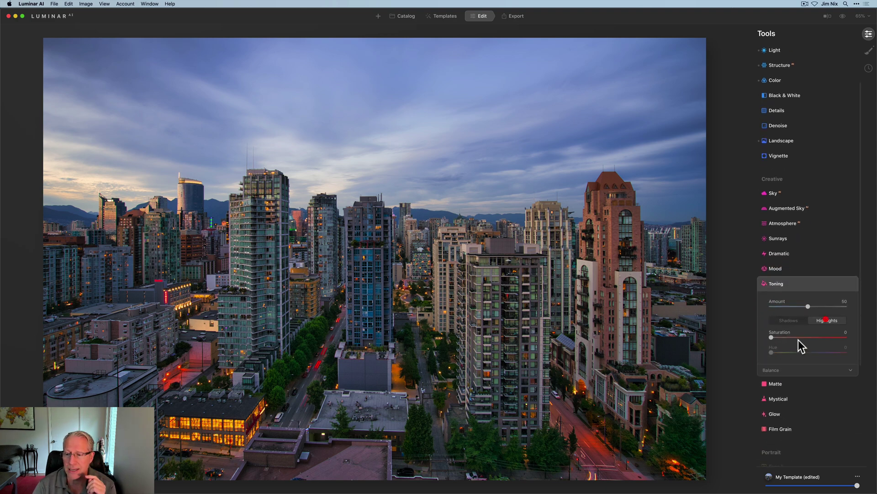
click(826, 319)
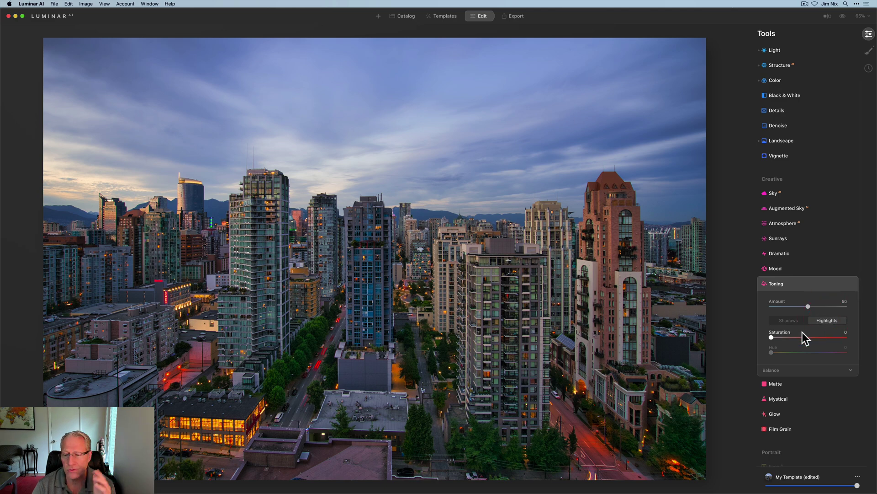
drag(773, 338, 776, 337)
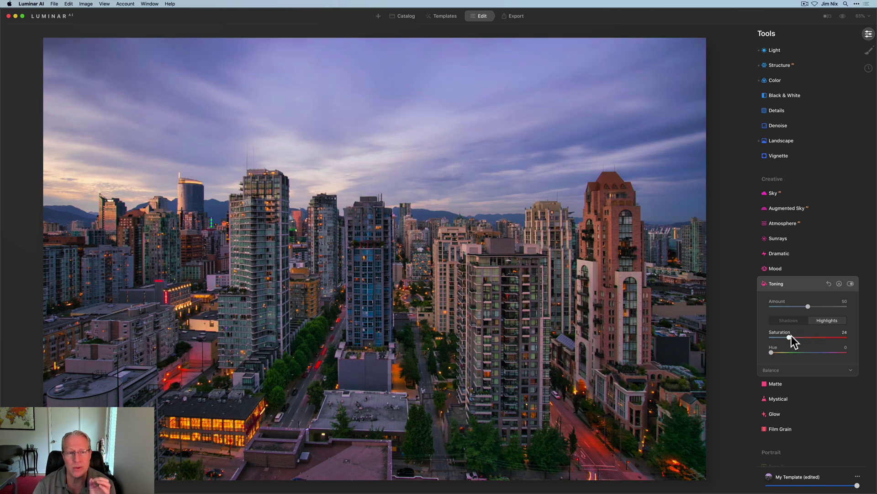
drag(793, 336, 787, 338)
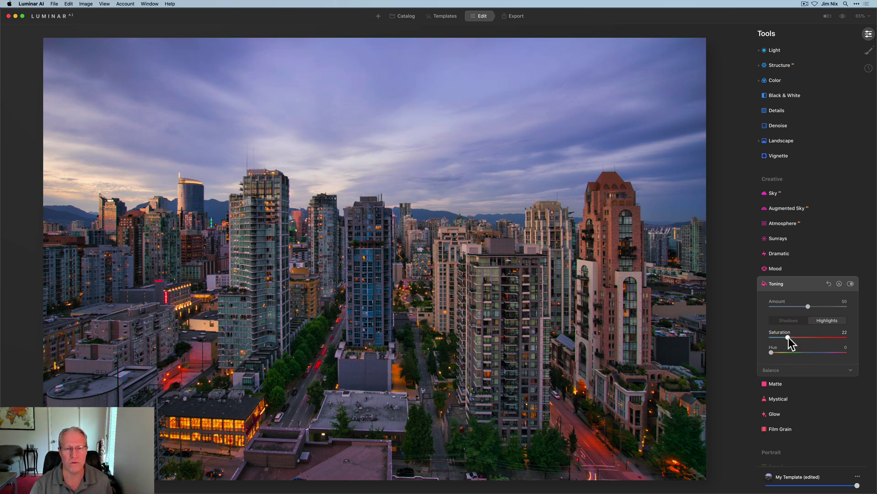
Step: Compare the photo with and without the Toning effect, and raise the highlights Saturation to 27
click(850, 284)
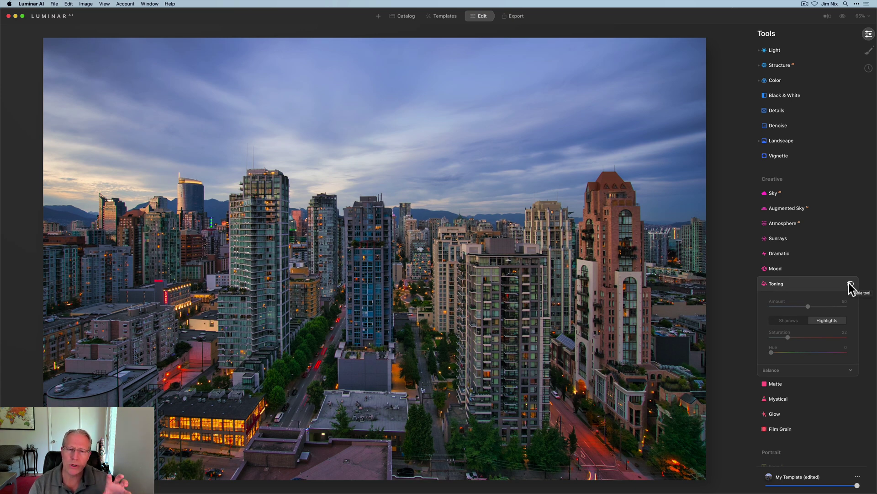
click(851, 284)
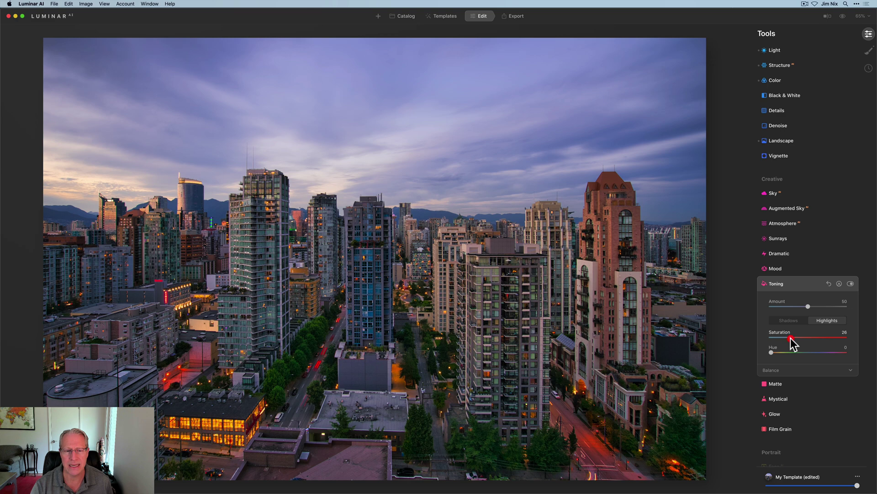
drag(790, 338, 792, 338)
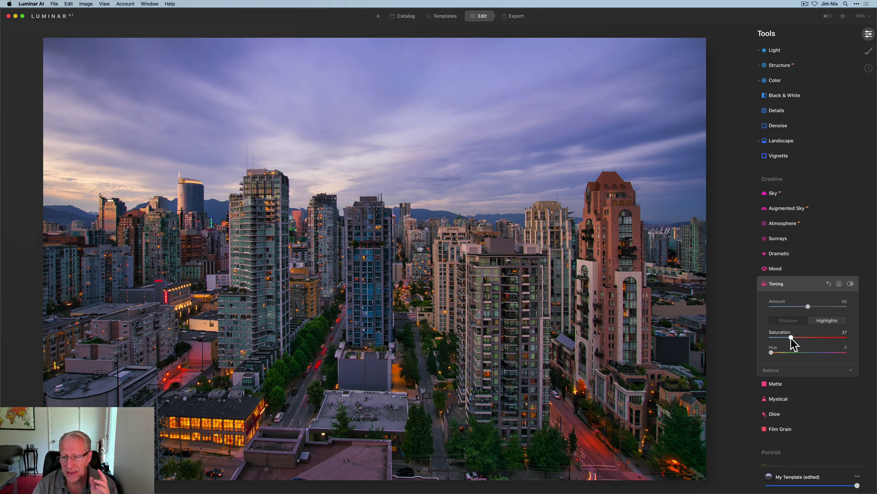
Step: Try the Mystical effect with Amount 36 and Shadows 44, compare the photo without it, and reset the tool
click(777, 397)
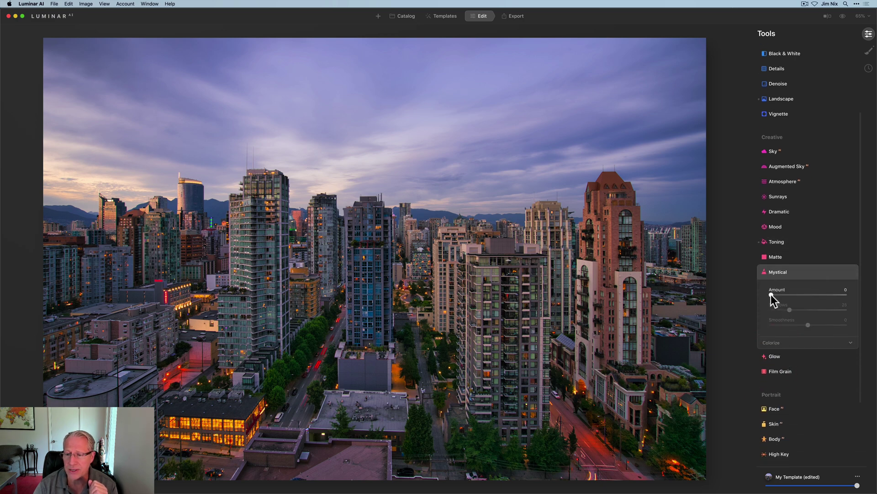
drag(772, 294, 807, 289)
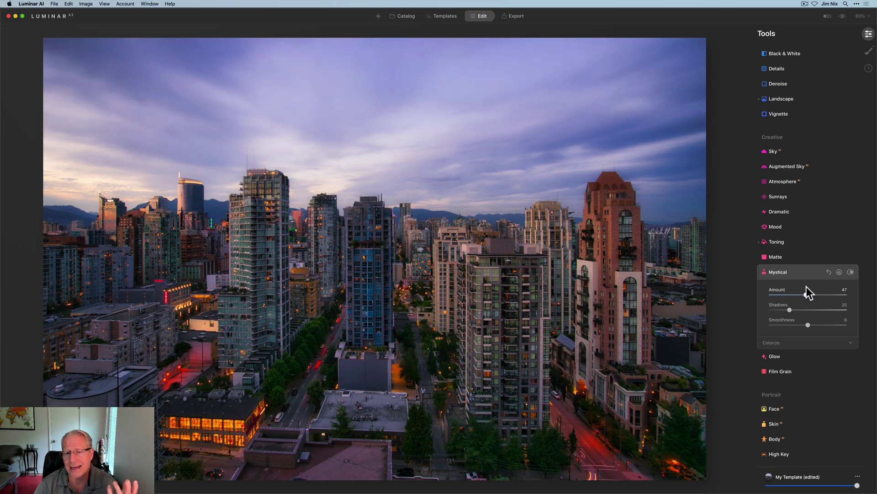
drag(806, 287, 793, 309)
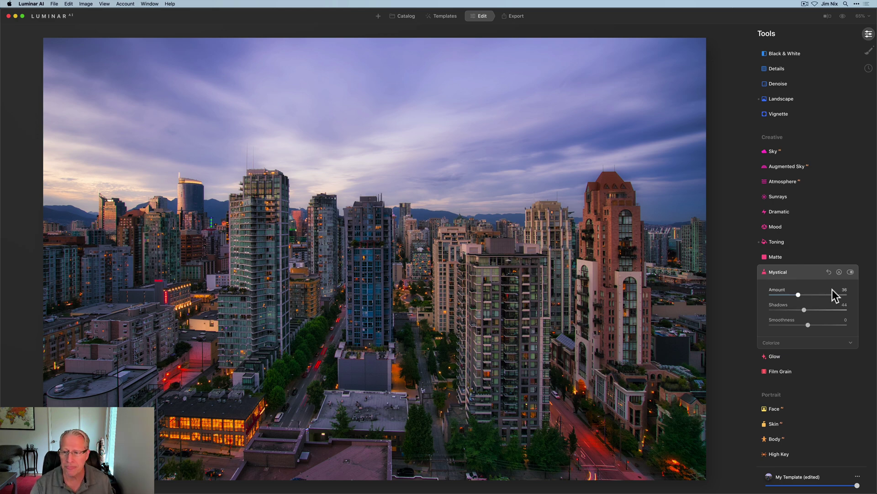
click(850, 272)
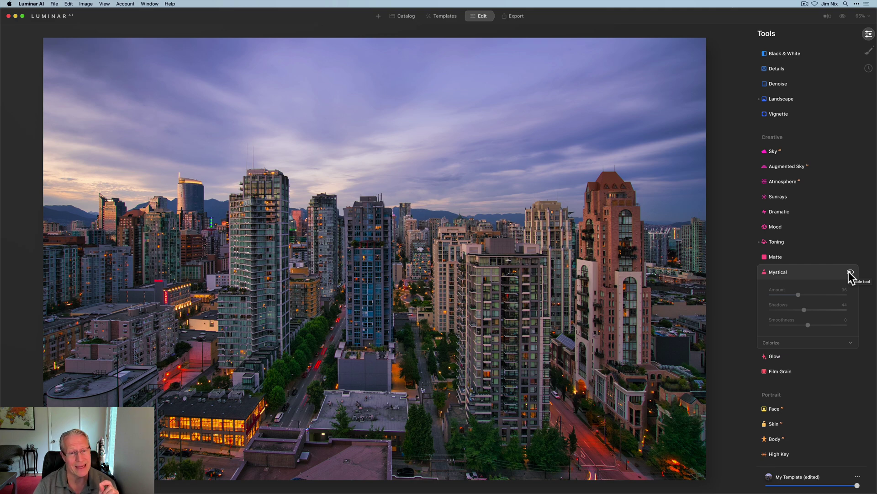
click(851, 272)
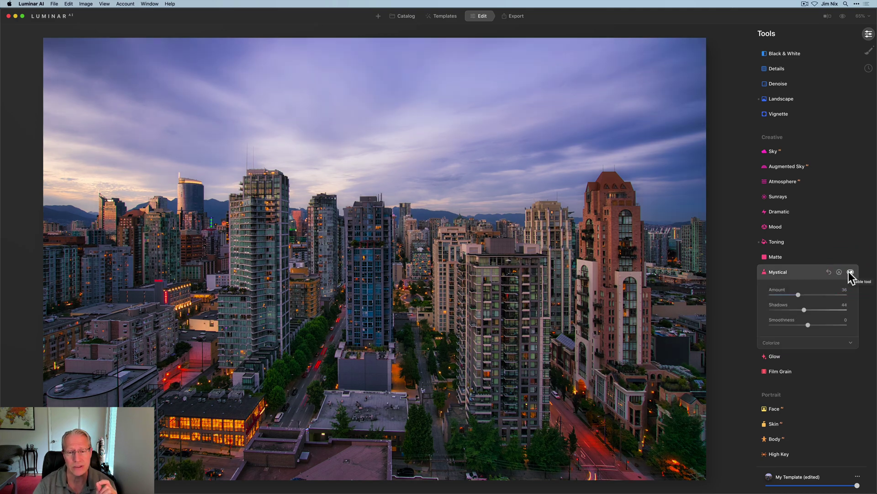
click(829, 271)
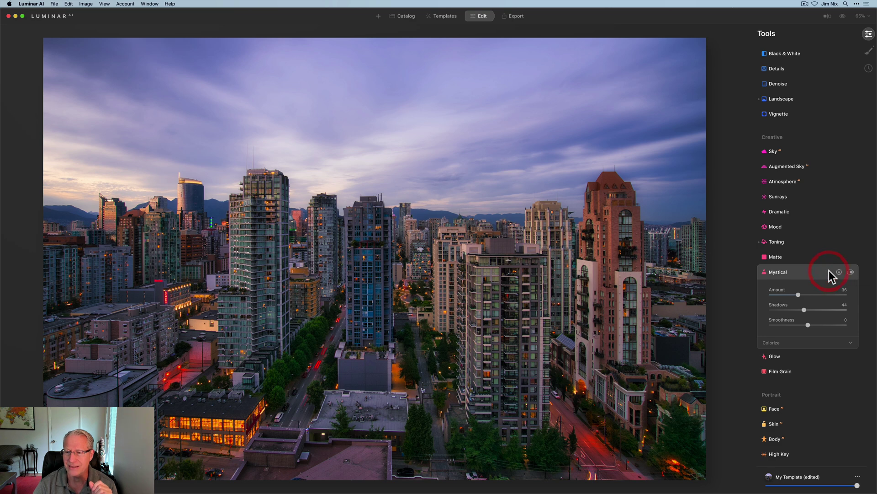
click(805, 273)
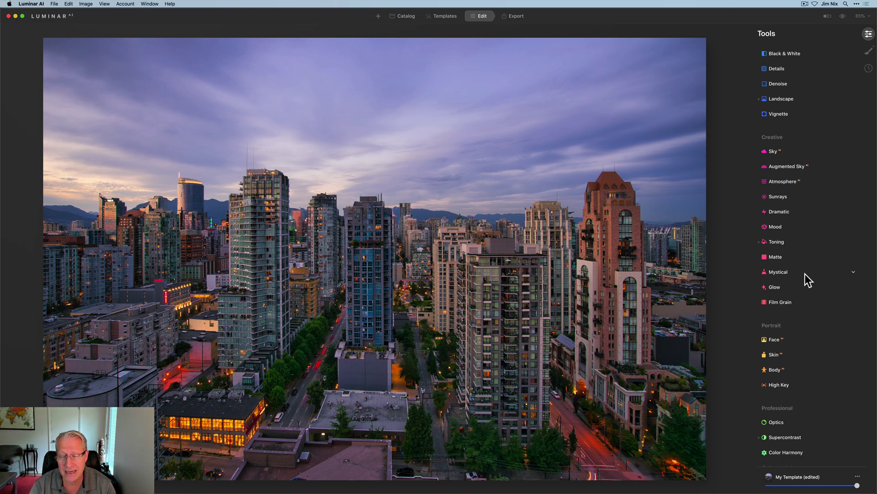
Step: Try the Orton Effect, Orton Effect Soft and Glow types of the Glow tool at varying amounts, and reset the tool
click(773, 288)
click(801, 284)
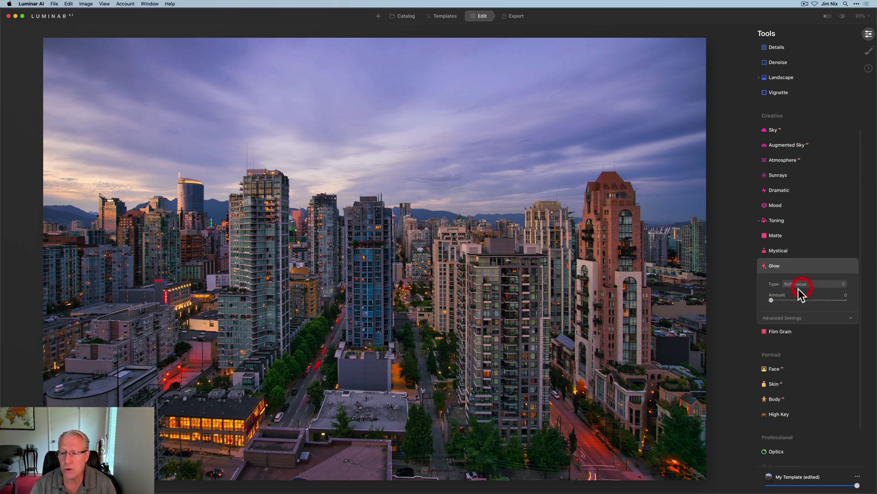
click(803, 303)
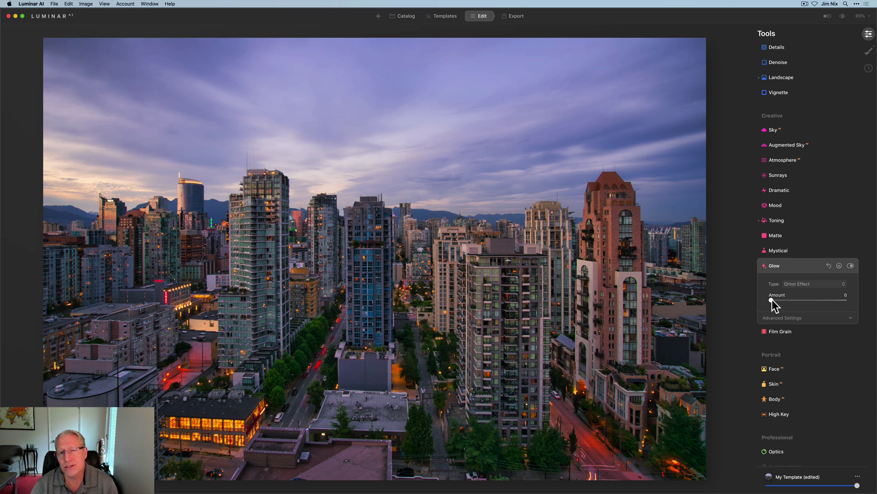
mouse_move(773, 299)
mouse_down()
mouse_move(788, 300)
mouse_move(766, 297)
mouse_up()
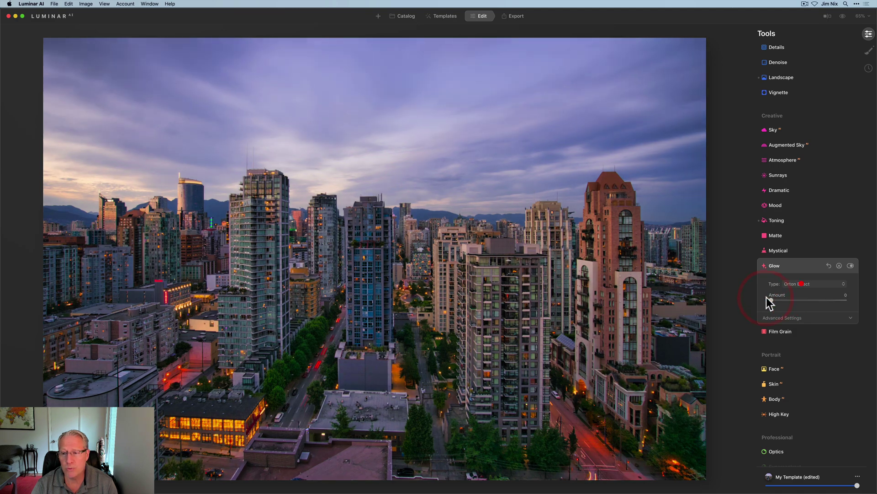
click(801, 284)
click(807, 313)
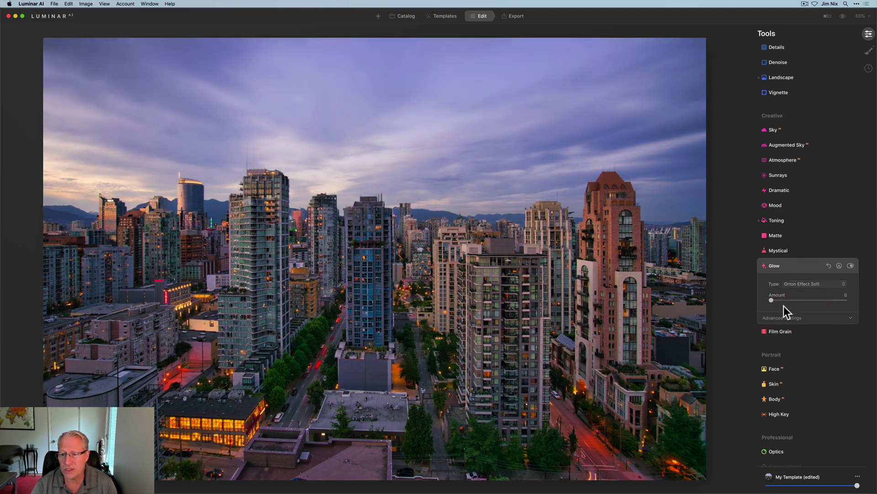
drag(773, 300, 751, 299)
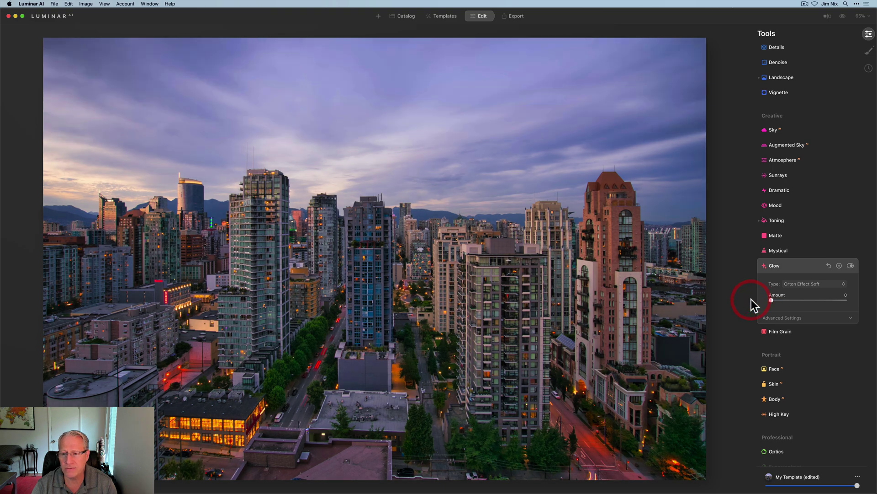
click(800, 287)
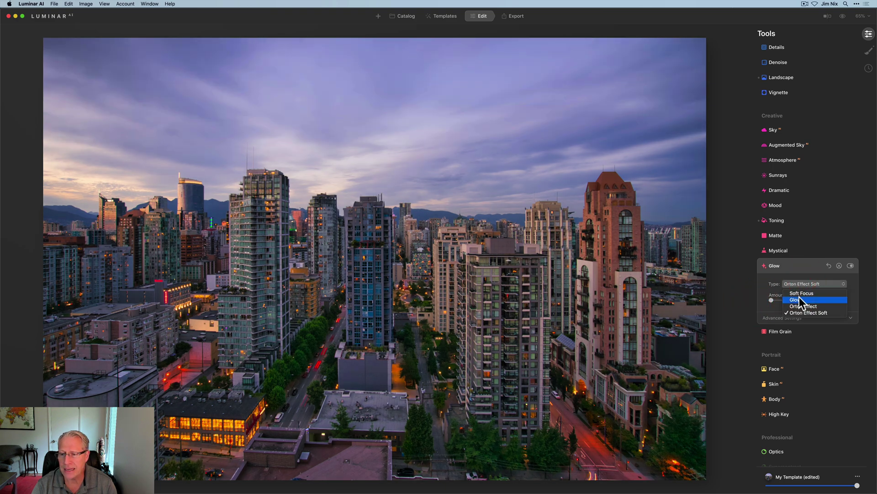
click(794, 300)
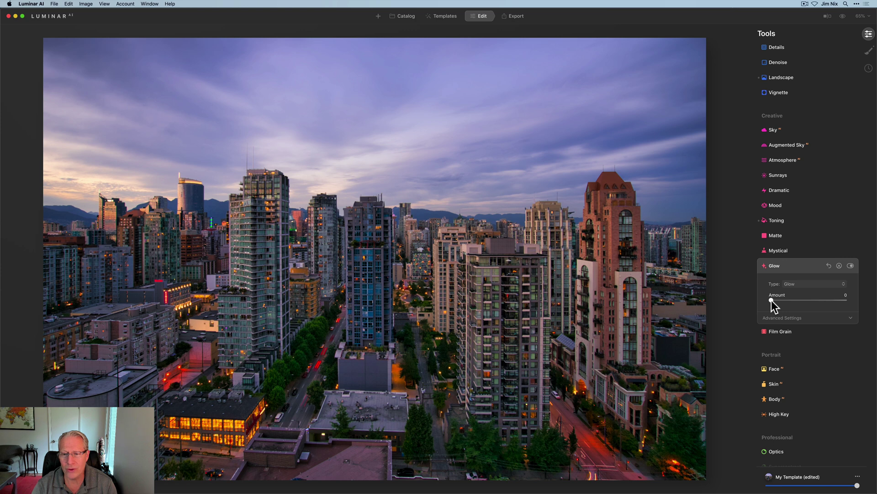
mouse_move(791, 299)
mouse_down()
mouse_move(809, 297)
mouse_move(774, 298)
mouse_move(803, 299)
mouse_up()
click(829, 265)
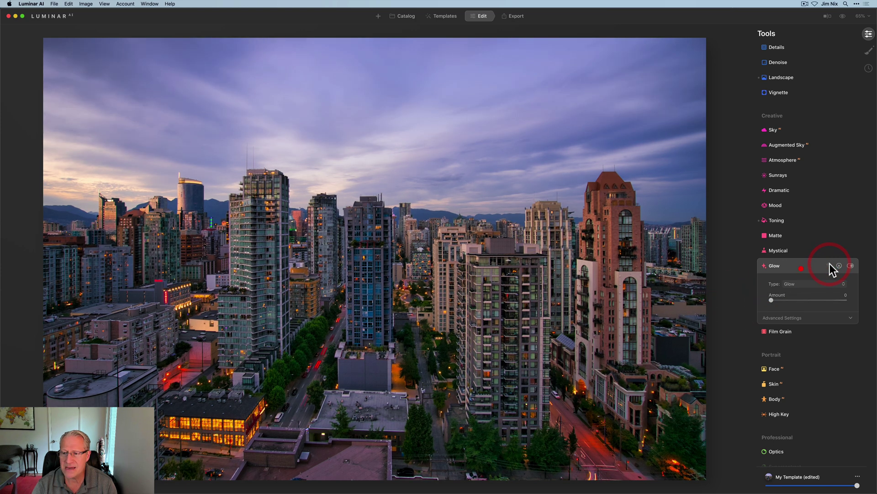
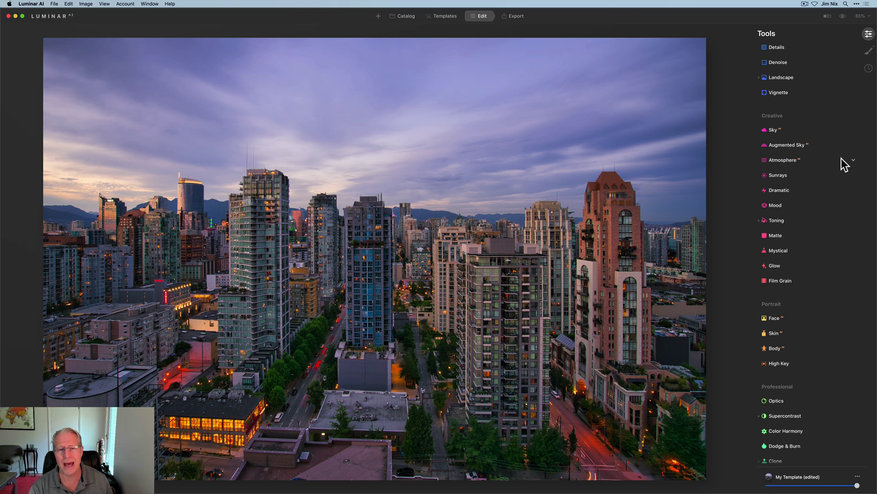
Step: Refine the photo's white balance in the Light adjustments with Temperature at 7415 and Tint at 23
scroll(813, 139, up, 5)
click(781, 105)
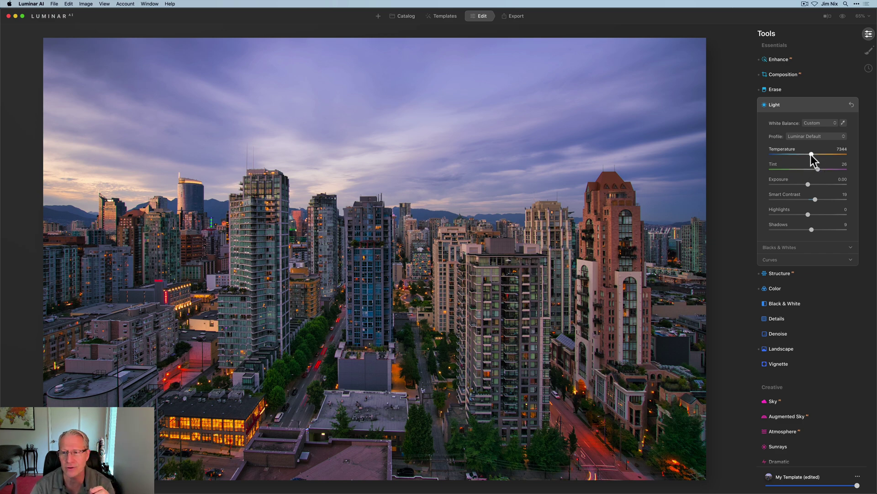
drag(814, 154, 809, 158)
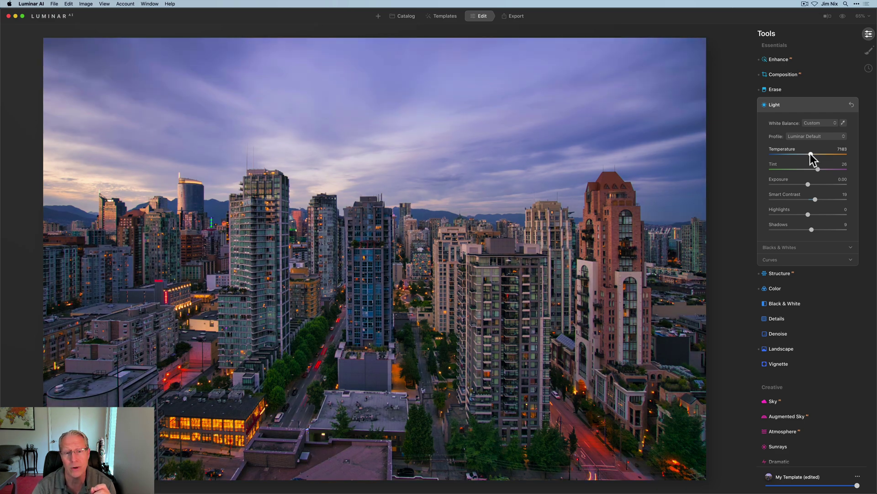
drag(810, 154, 812, 153)
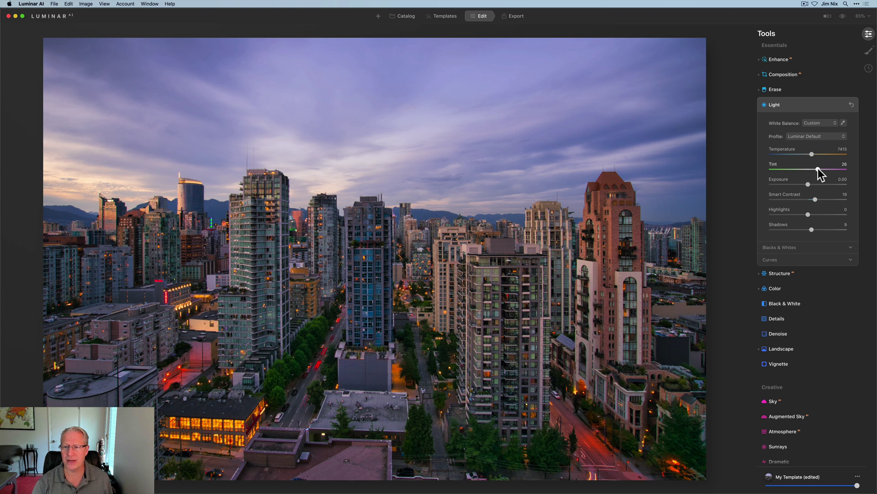
drag(818, 168, 821, 168)
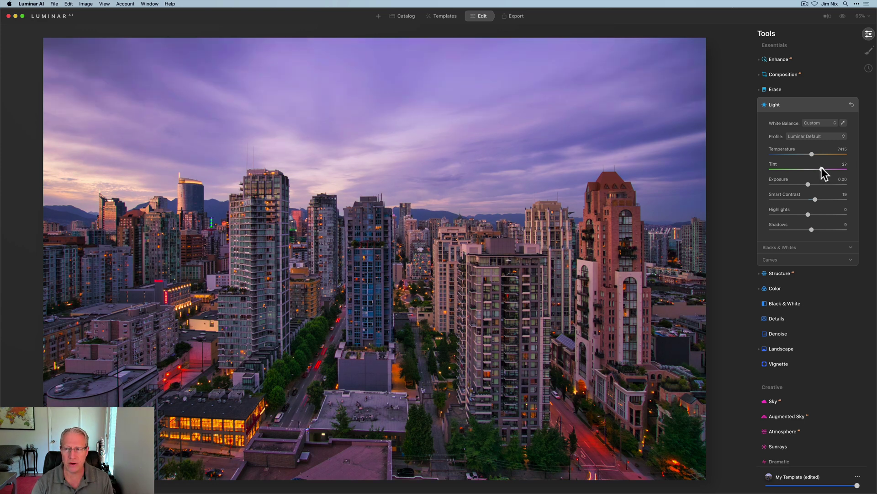
drag(820, 168, 819, 168)
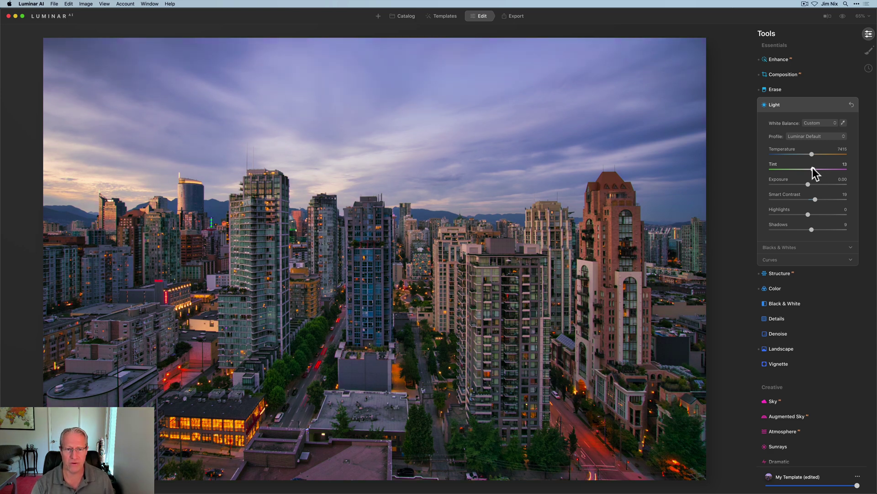
mouse_move(813, 168)
mouse_down()
mouse_move(800, 170)
mouse_move(816, 173)
mouse_up()
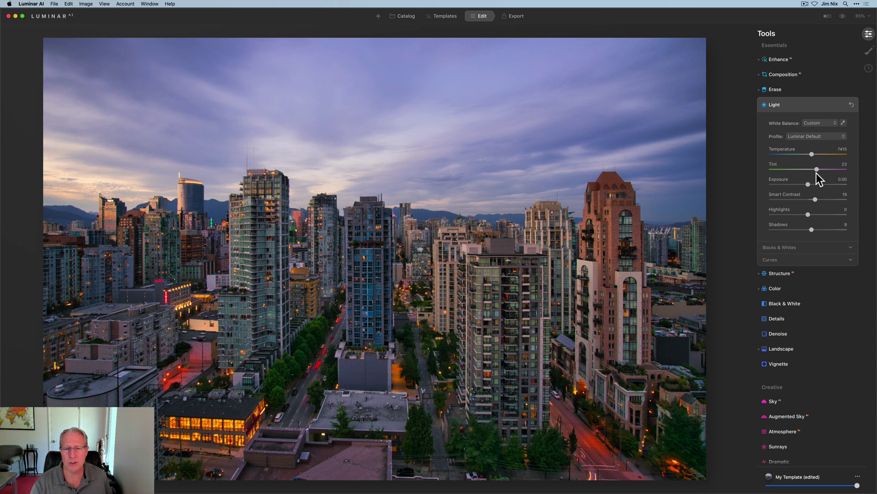
Step: Strengthen the Enhance adjustments by setting Accent to 78 and Sky Enhancer to 18
click(786, 62)
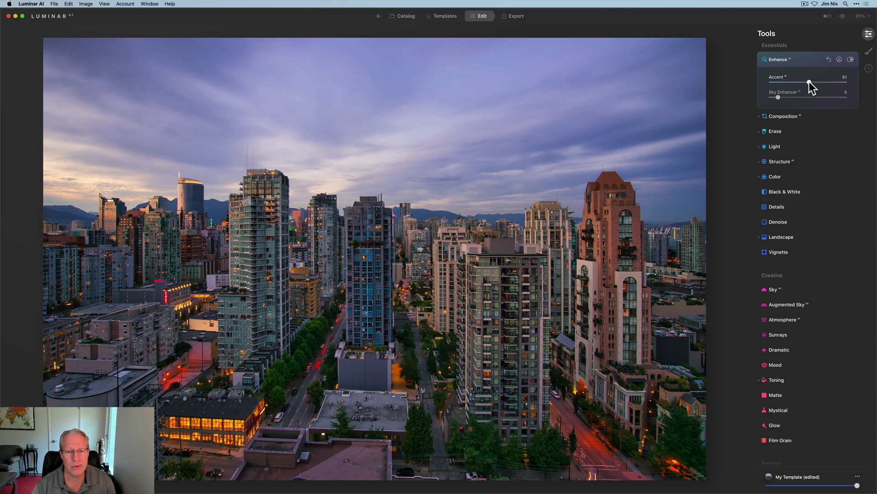
drag(808, 82, 814, 82)
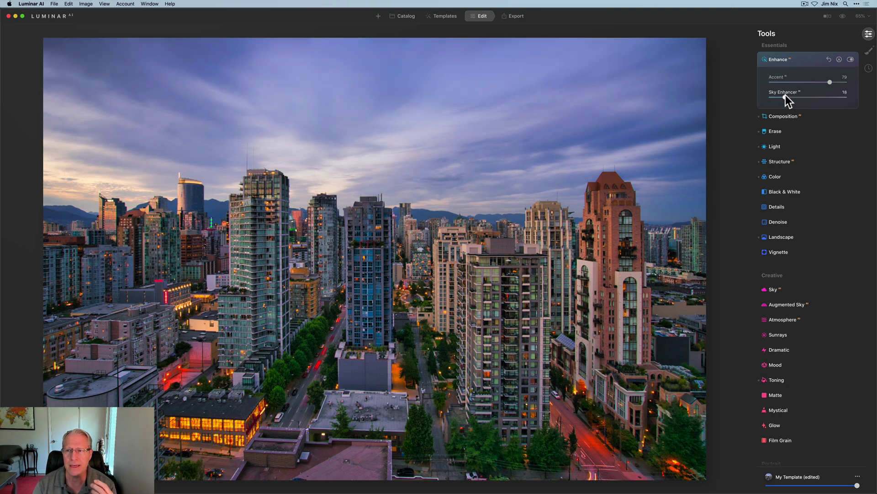
Step: Lower the overall Saturation in the Color adjustments to -16
click(777, 176)
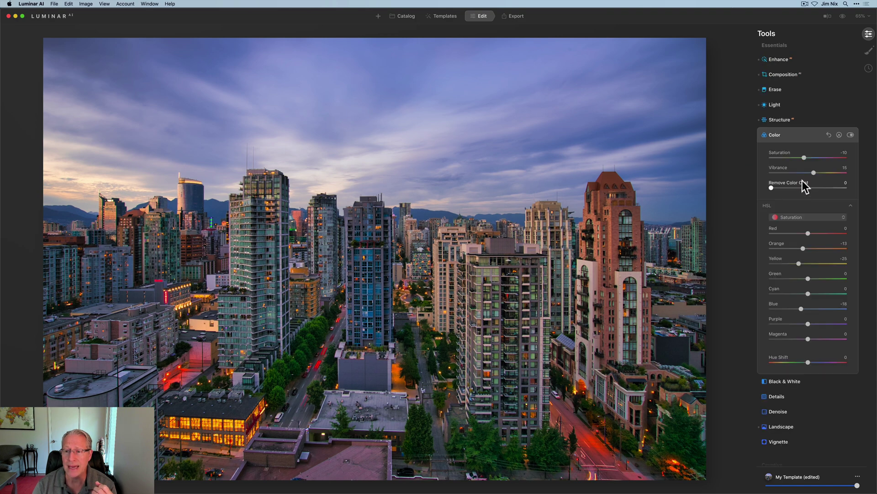
drag(803, 157, 801, 156)
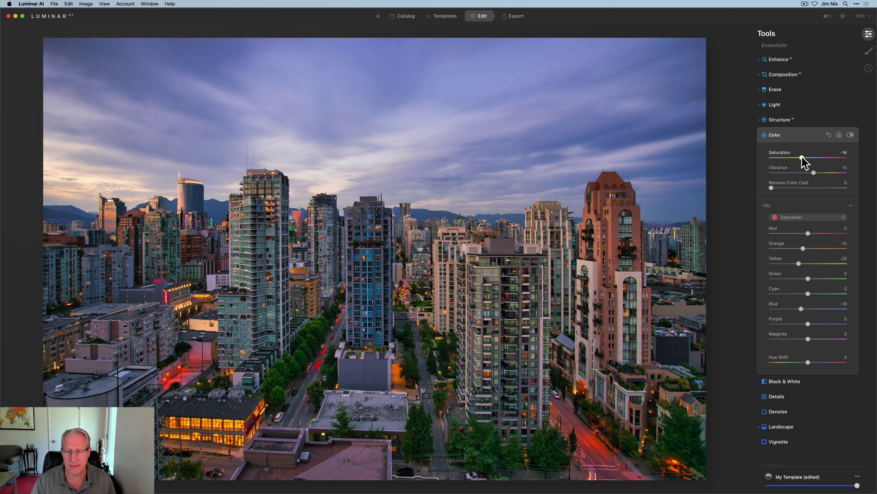
click(802, 138)
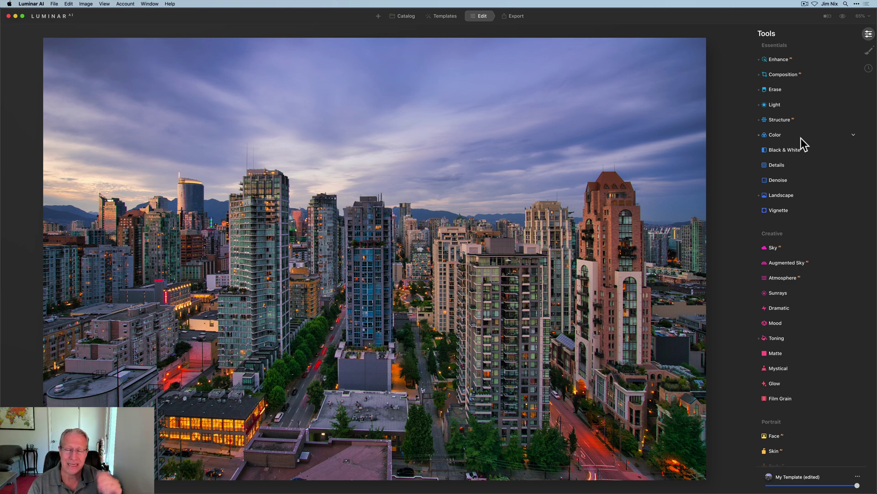
Step: Compare the edited photo with the original using the before preview and the split before/after view, moving the divider across the skyline
click(841, 16)
click(842, 16)
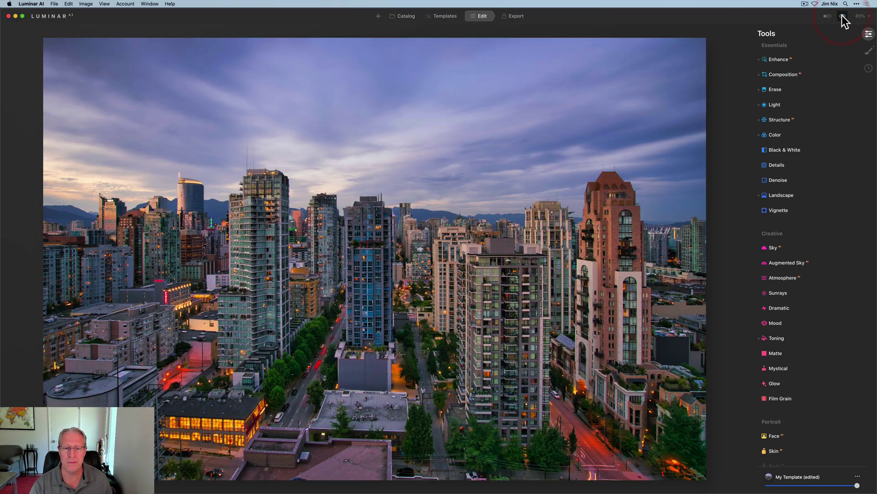
click(828, 16)
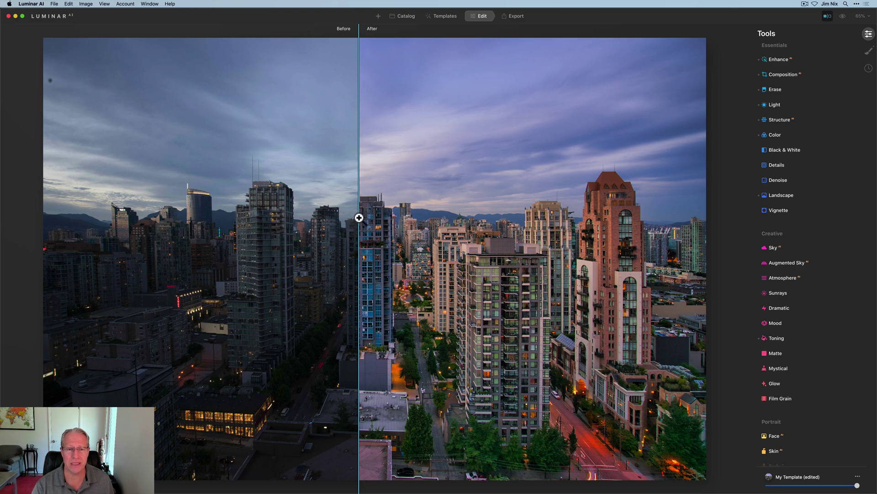
drag(359, 218, 169, 182)
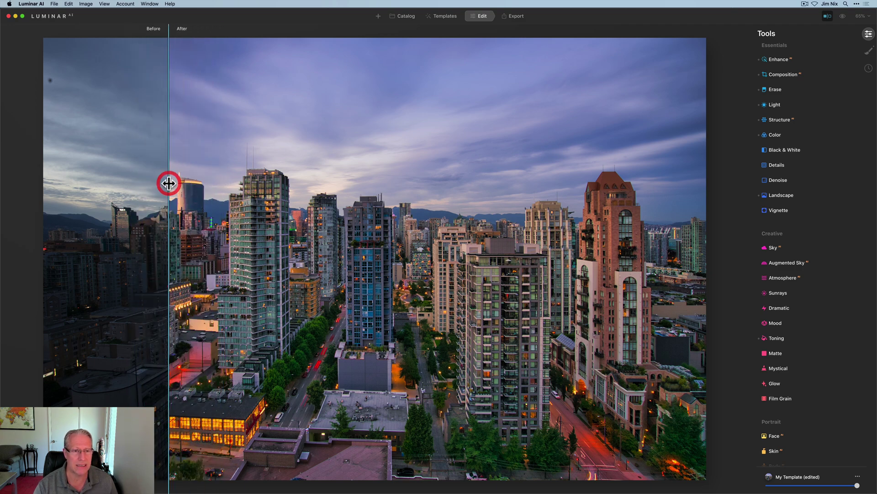
click(827, 16)
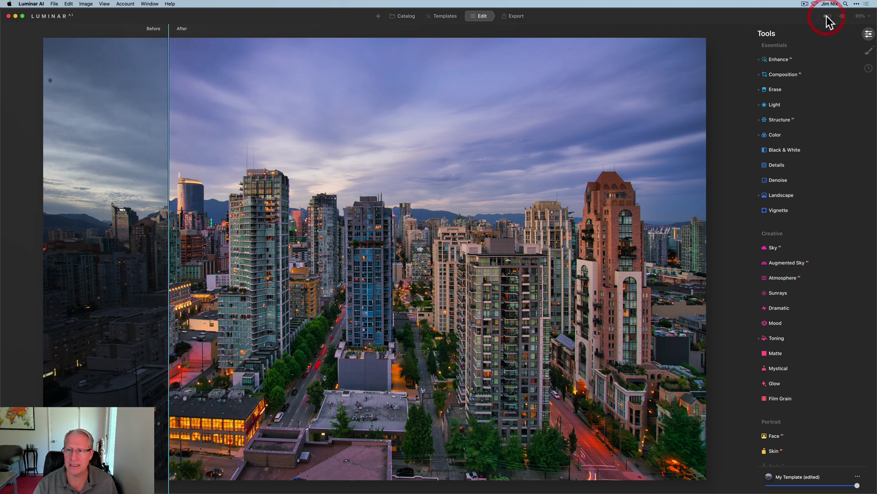